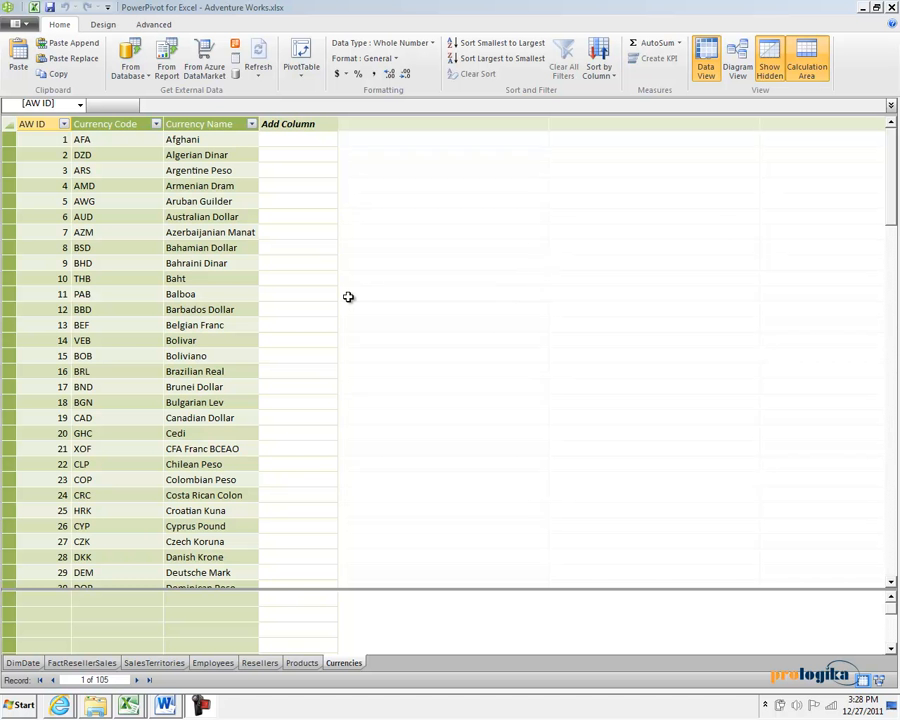
# Step: Switch to the Adventure Works workbook in Excel, then reopen its PowerPivot window and display the Employees table
pyautogui.moveTo(127, 702)
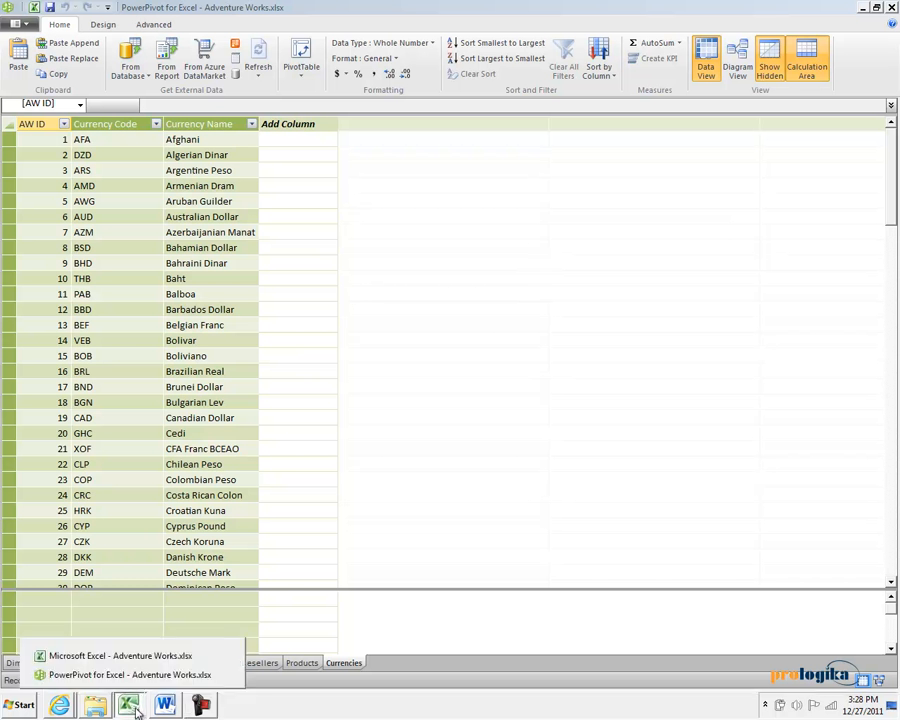
pyautogui.click(117, 656)
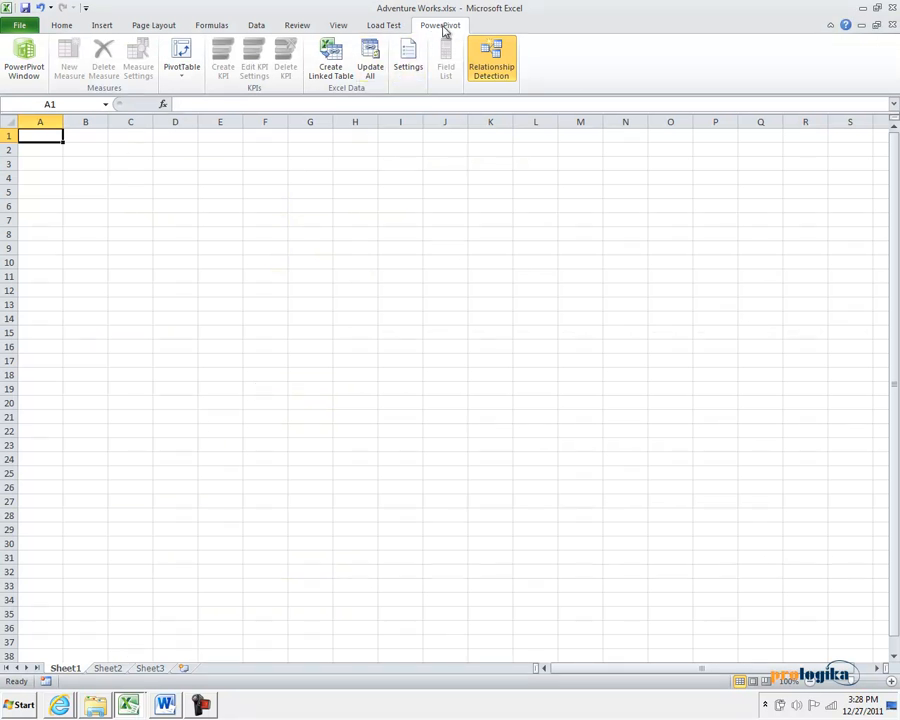
pyautogui.click(28, 56)
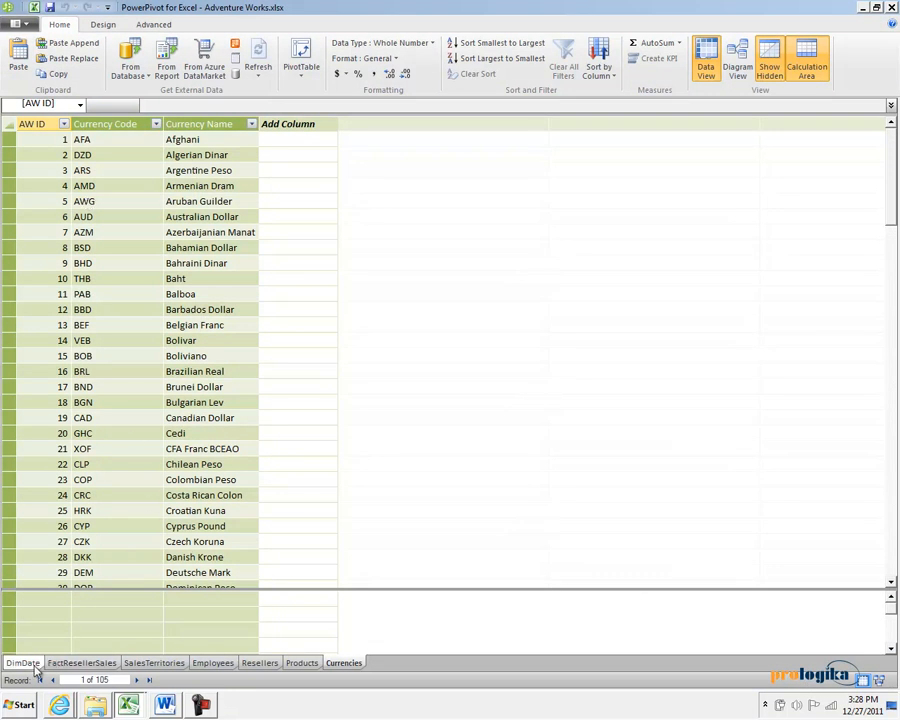
pyautogui.click(213, 663)
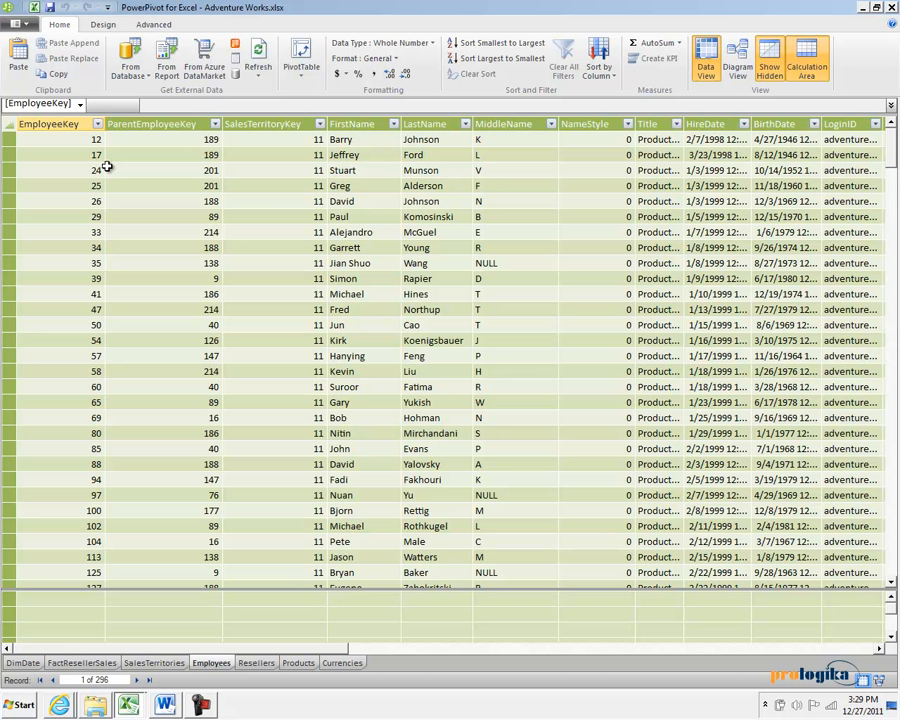
# Step: Sort the Employees table by HireDate from oldest to newest, then clear that sort
pyautogui.click(714, 124)
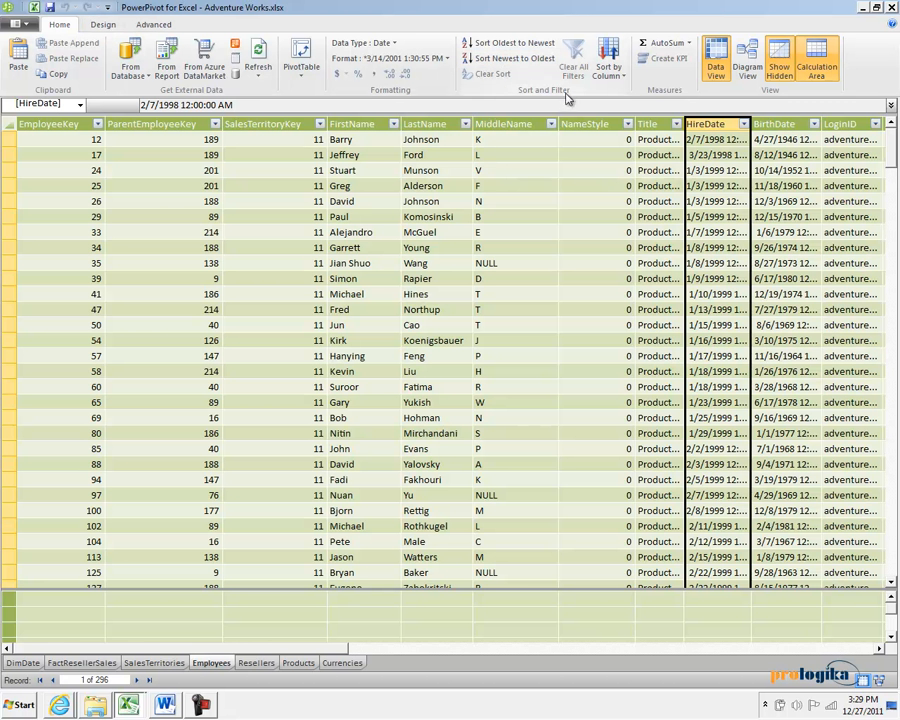
pyautogui.click(502, 46)
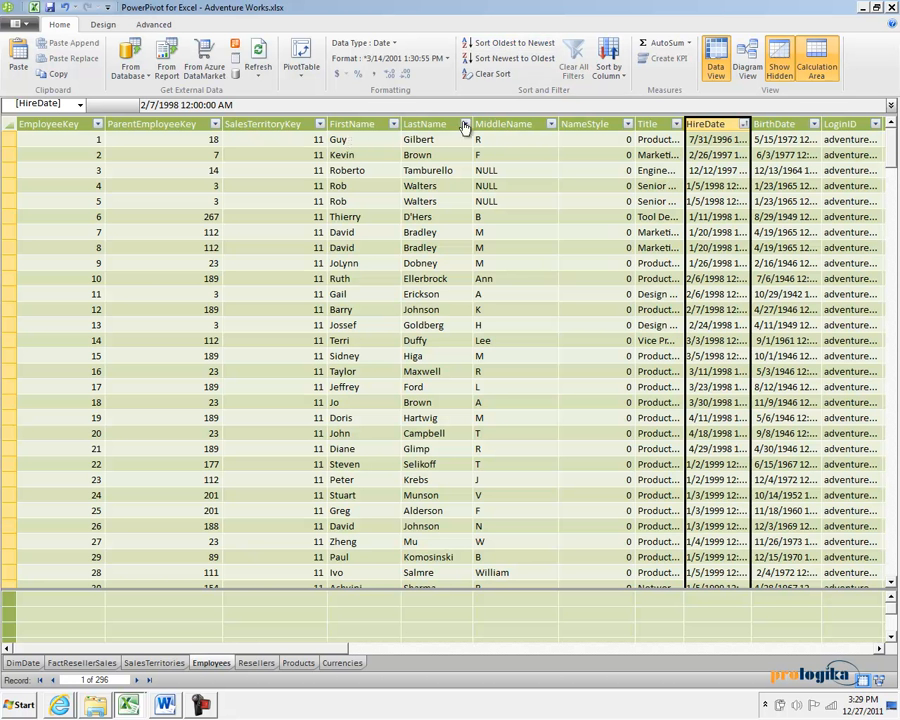
pyautogui.click(492, 75)
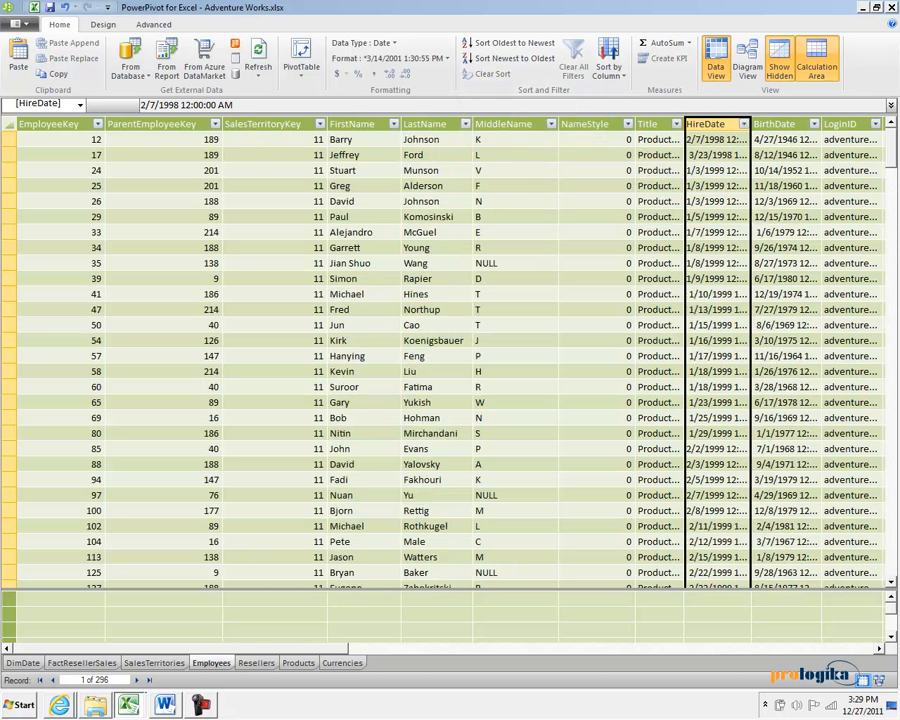
# Step: Filter the MaritalStatus column of the Employees table to exclude S and keep only M
pyautogui.scroll(-2, 450, 360)
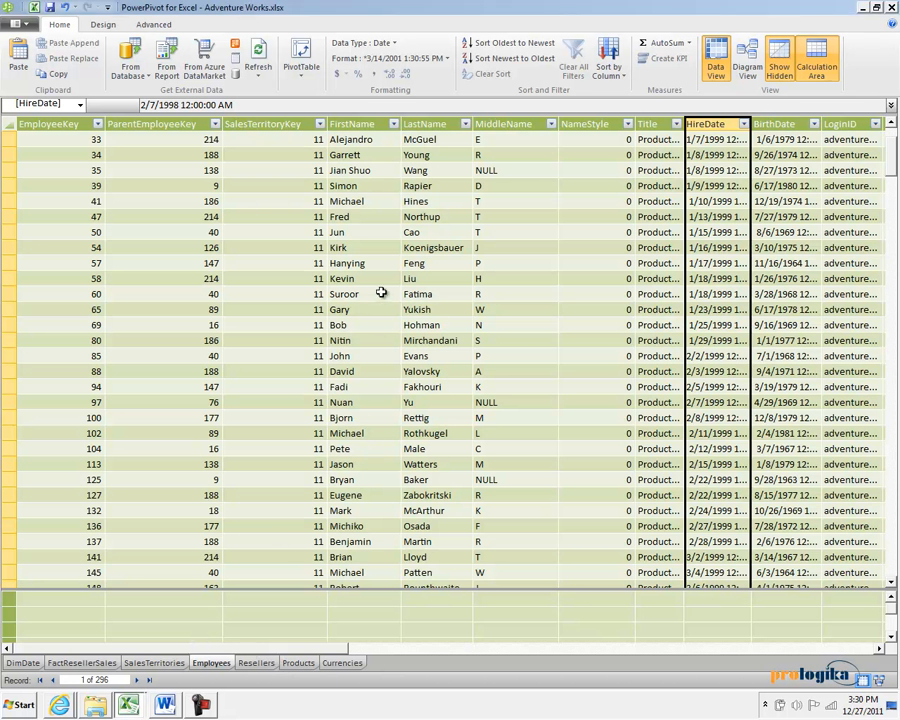
pyautogui.moveTo(305, 652); pyautogui.dragTo(520, 600)
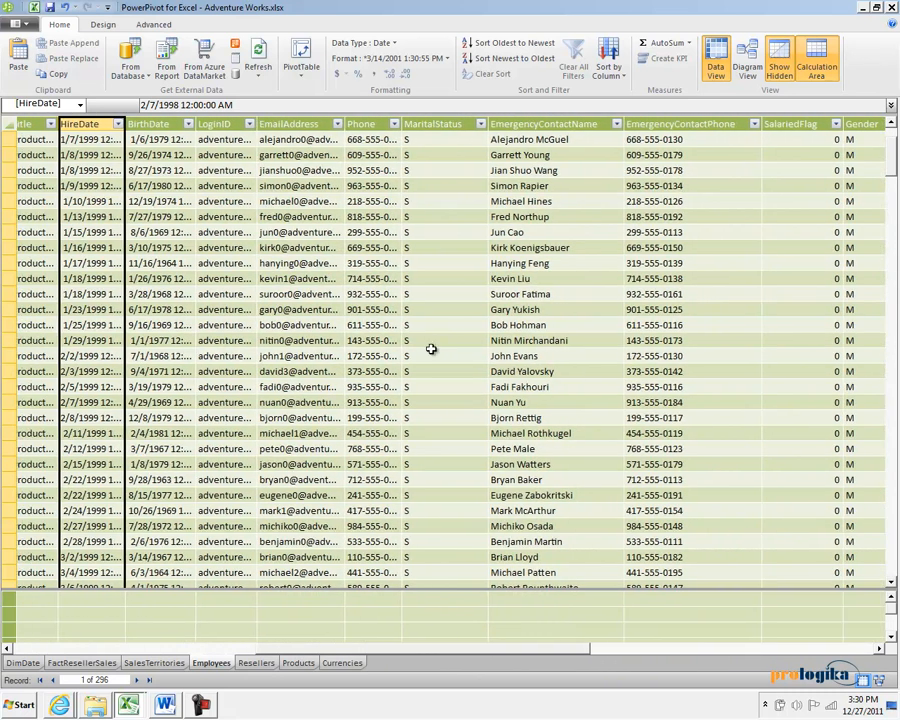
pyautogui.click(433, 124)
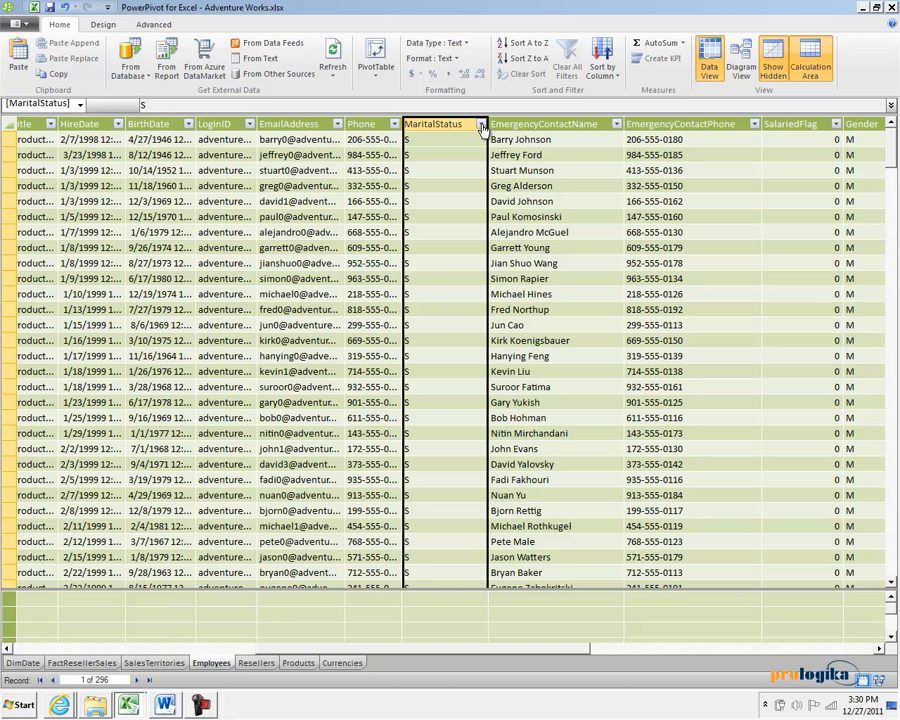
pyautogui.click(481, 125)
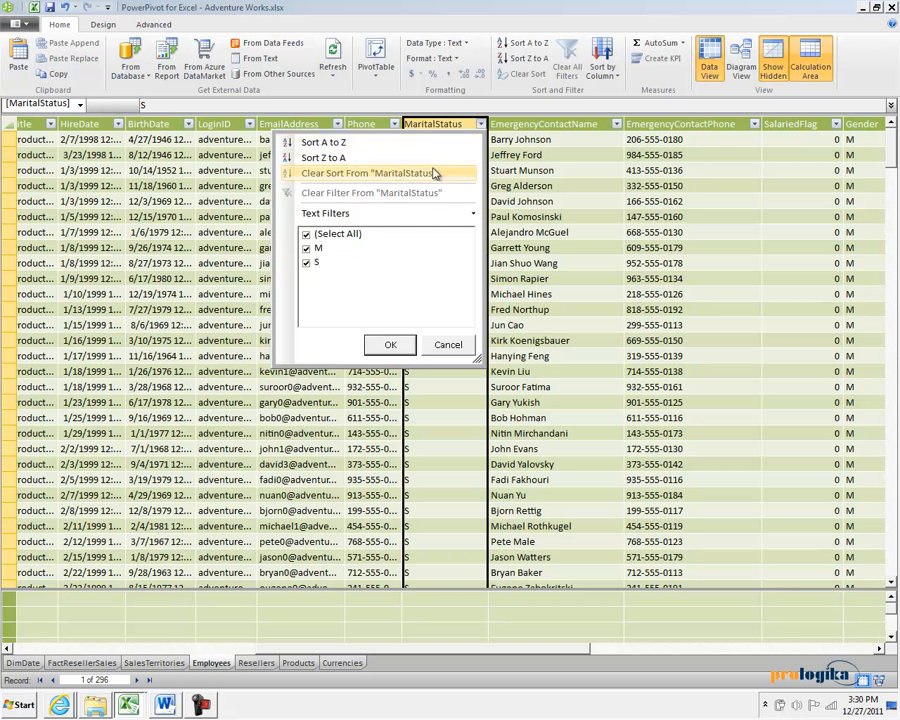
pyautogui.click(306, 264)
pyautogui.click(390, 346)
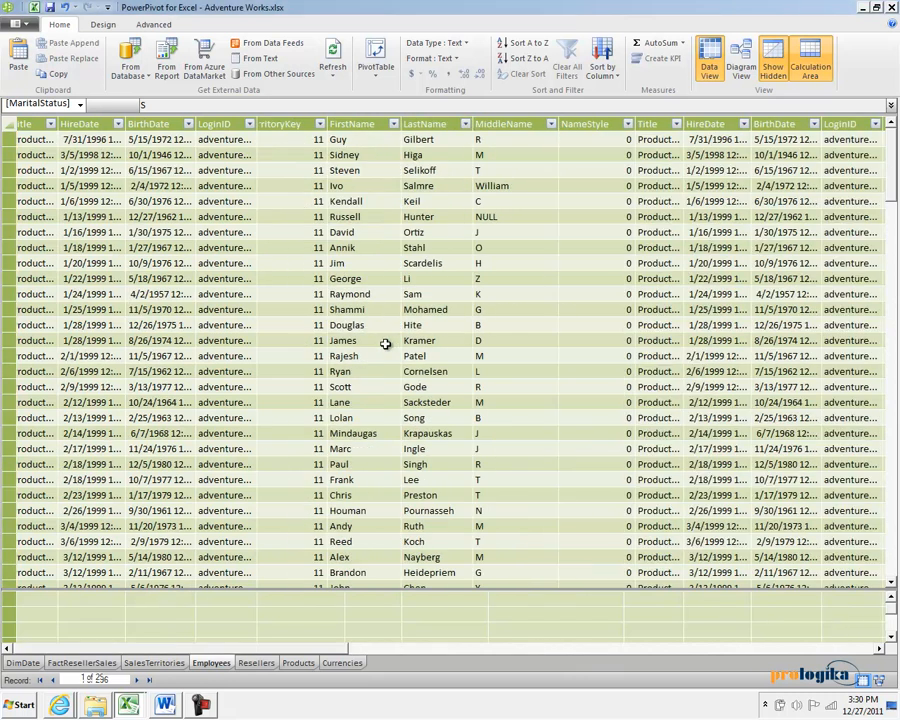
# Step: Go to the BaseRate column and filter it to rows greater than or equal to 50
pyautogui.moveTo(889, 170)
pyautogui.mouseDown()
pyautogui.moveTo(870, 528)
pyautogui.moveTo(893, 164)
pyautogui.mouseUp()
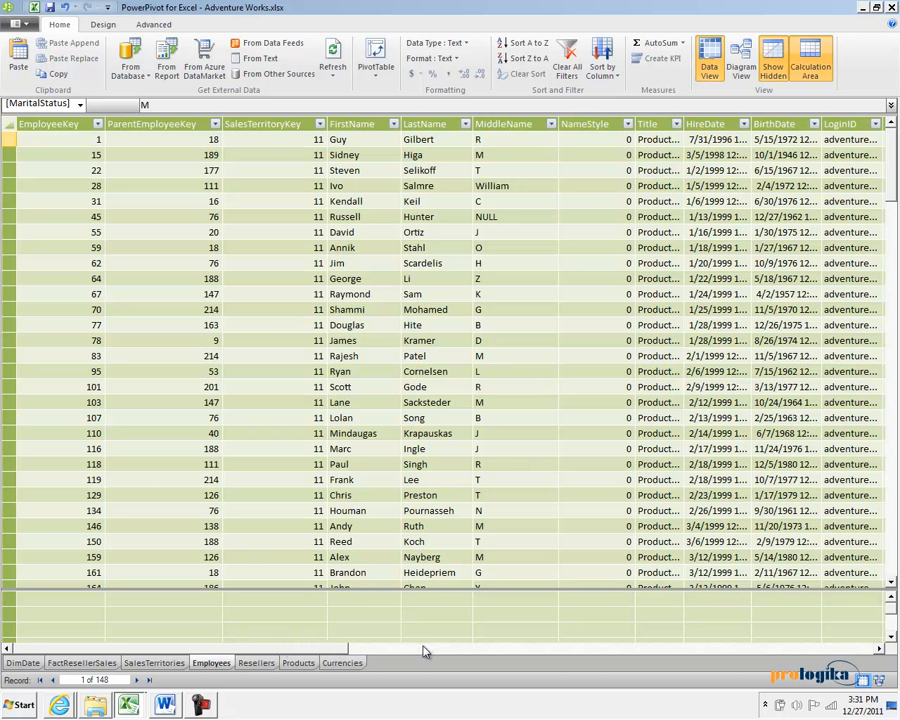
pyautogui.click(79, 104)
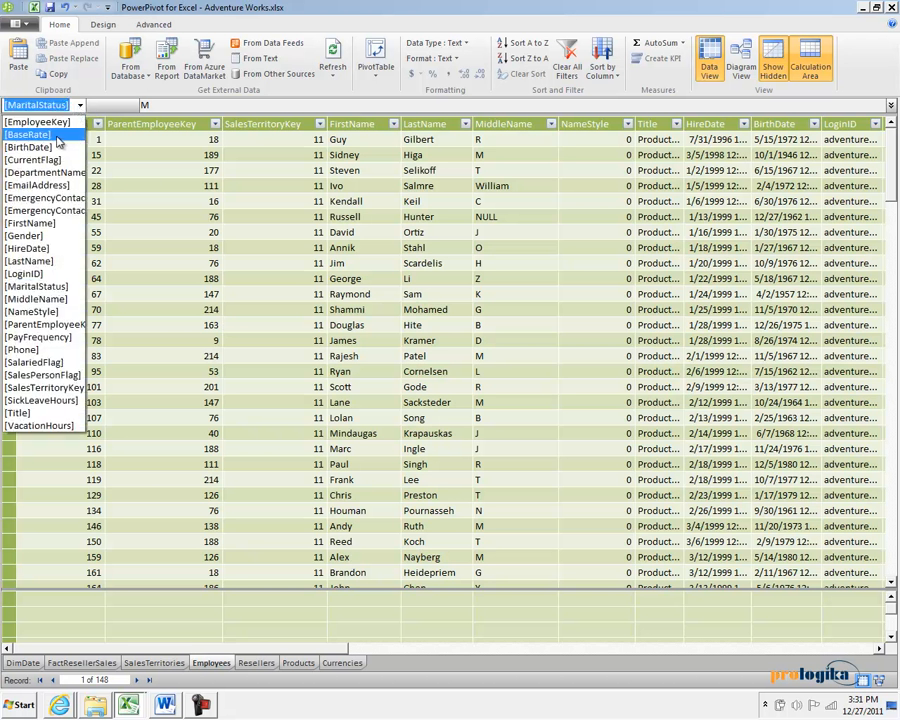
pyautogui.click(55, 134)
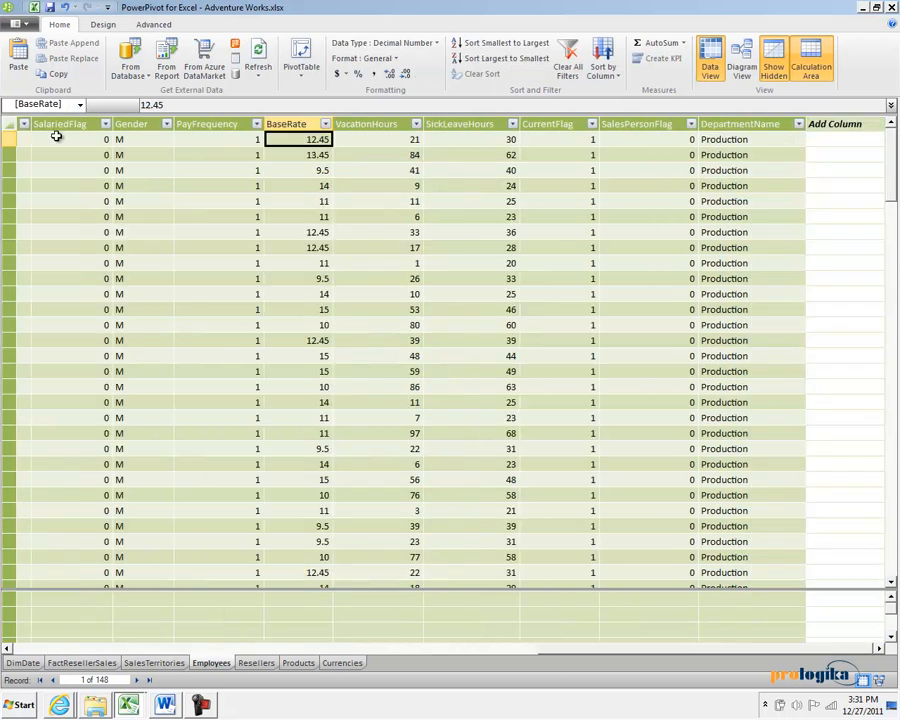
pyautogui.click(326, 124)
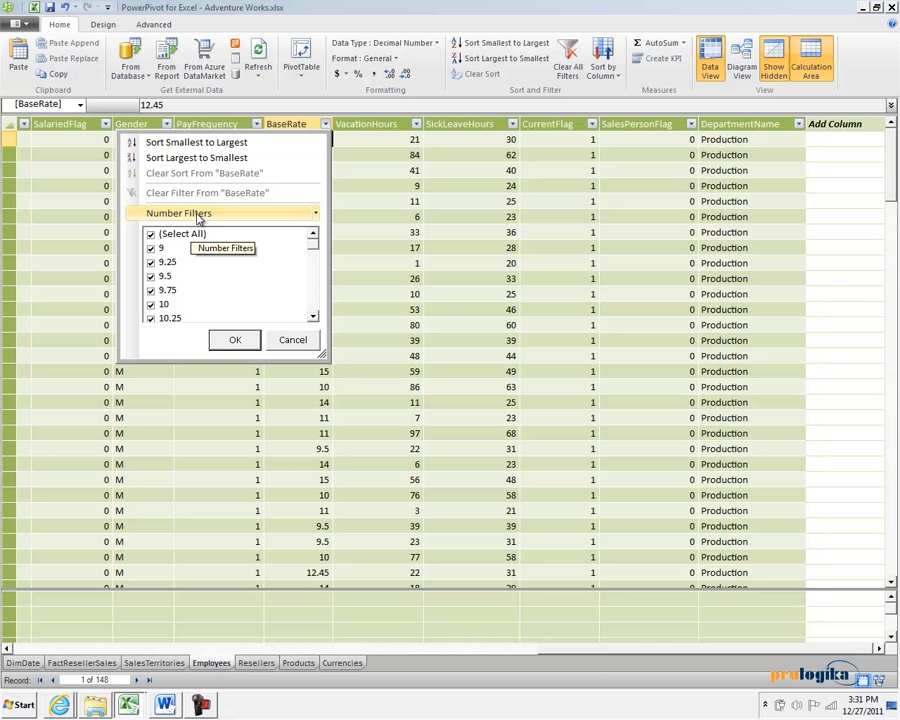
pyautogui.click(317, 215)
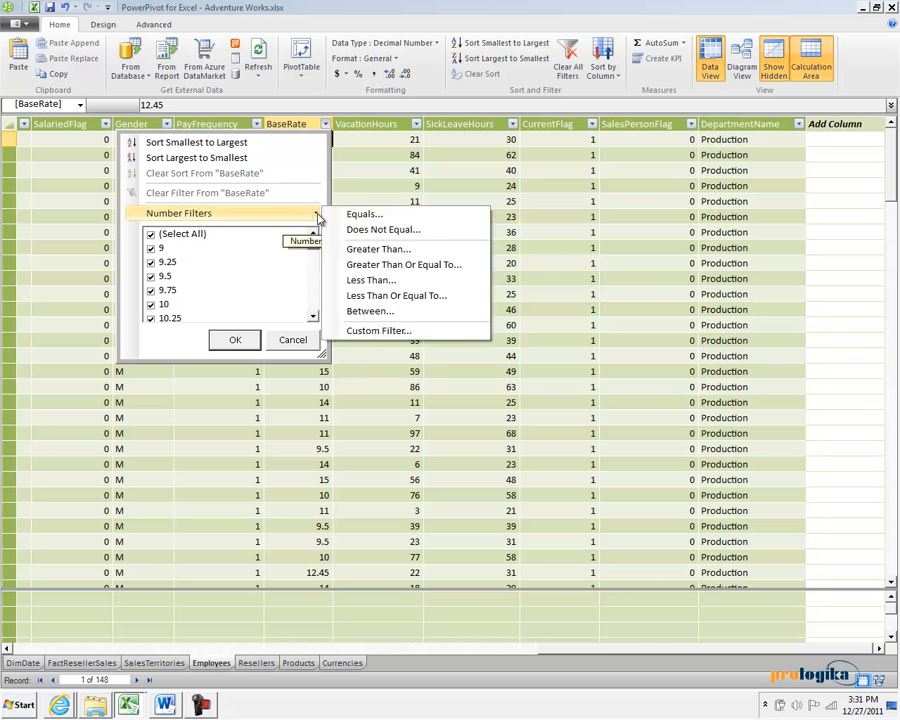
pyautogui.click(376, 268)
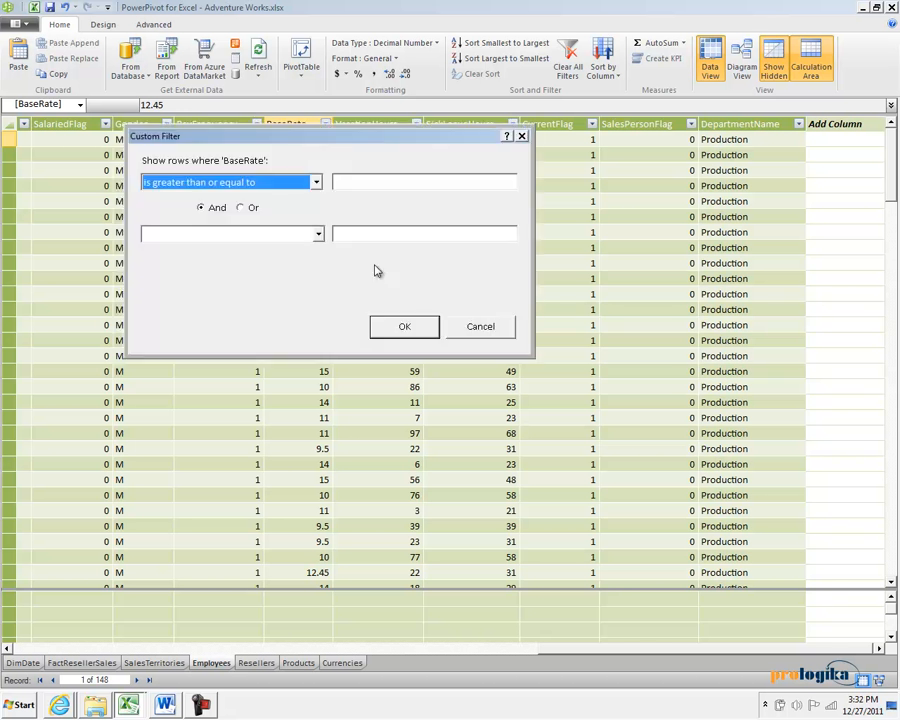
pyautogui.click(348, 181)
pyautogui.write('50')
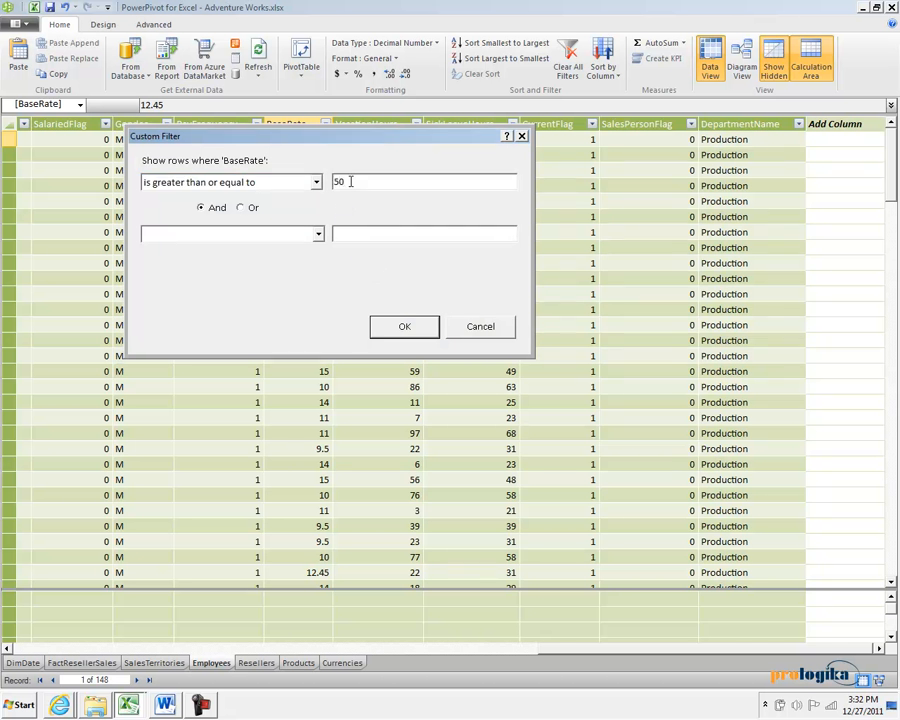
pyautogui.click(390, 331)
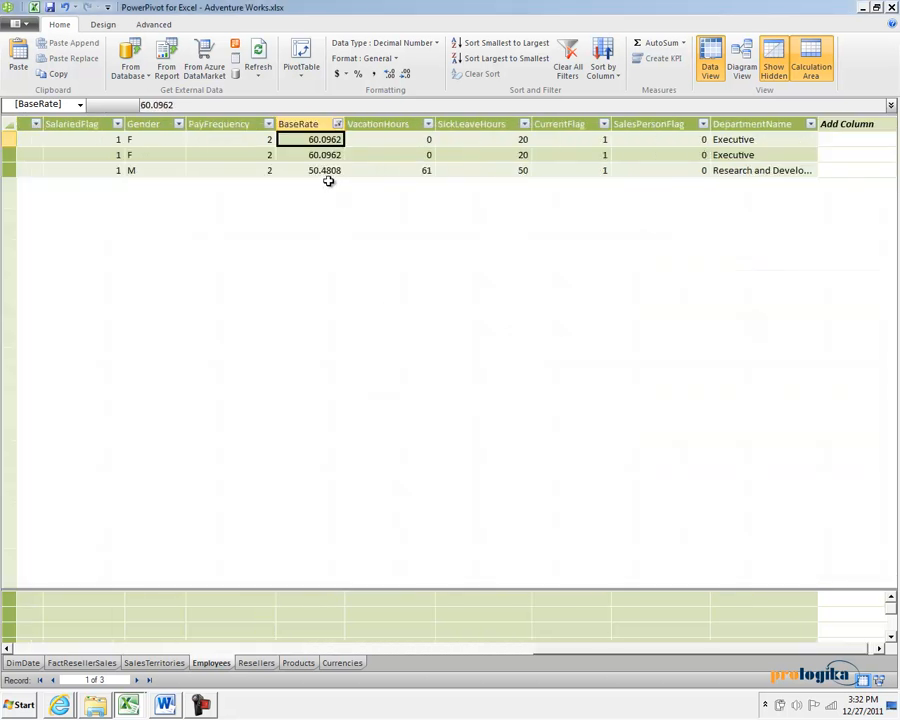
# Step: Clear all filters from the Employees table
pyautogui.moveTo(553, 649); pyautogui.dragTo(512, 646)
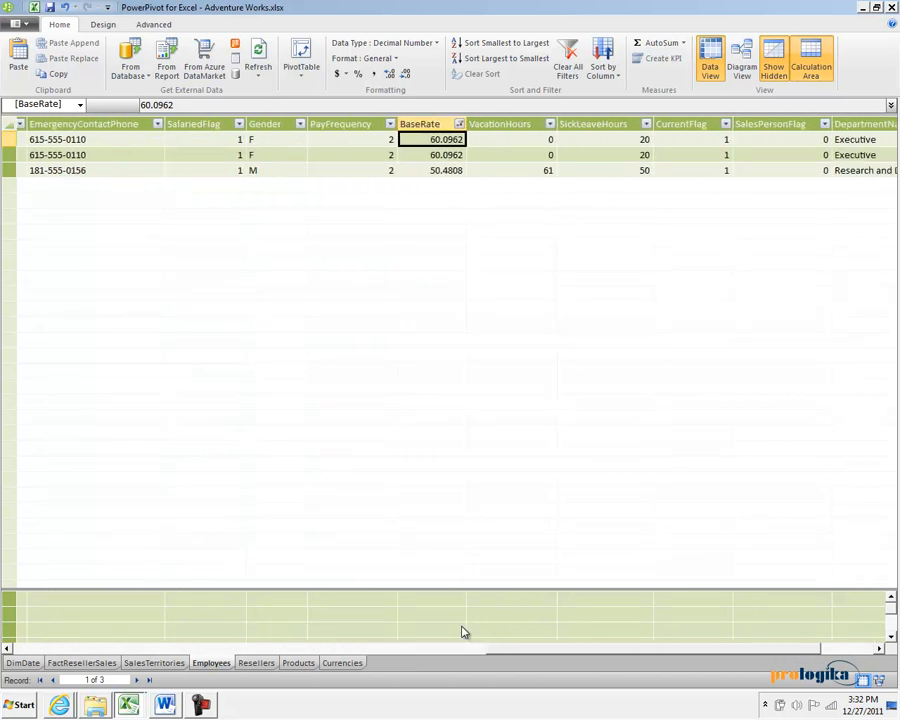
pyautogui.click(567, 57)
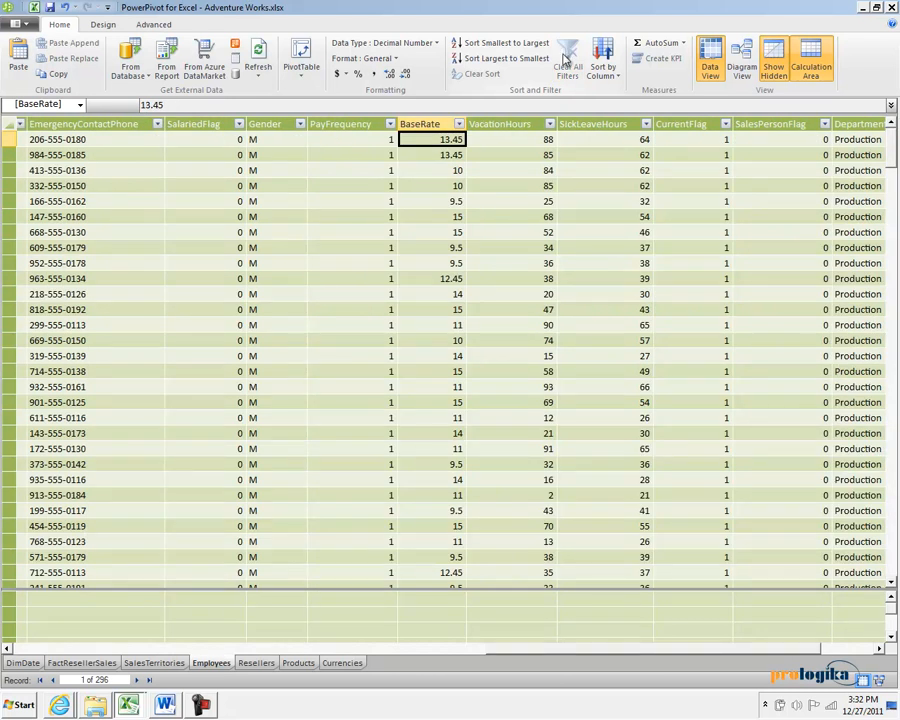
pyautogui.moveTo(562, 652); pyautogui.dragTo(91, 626)
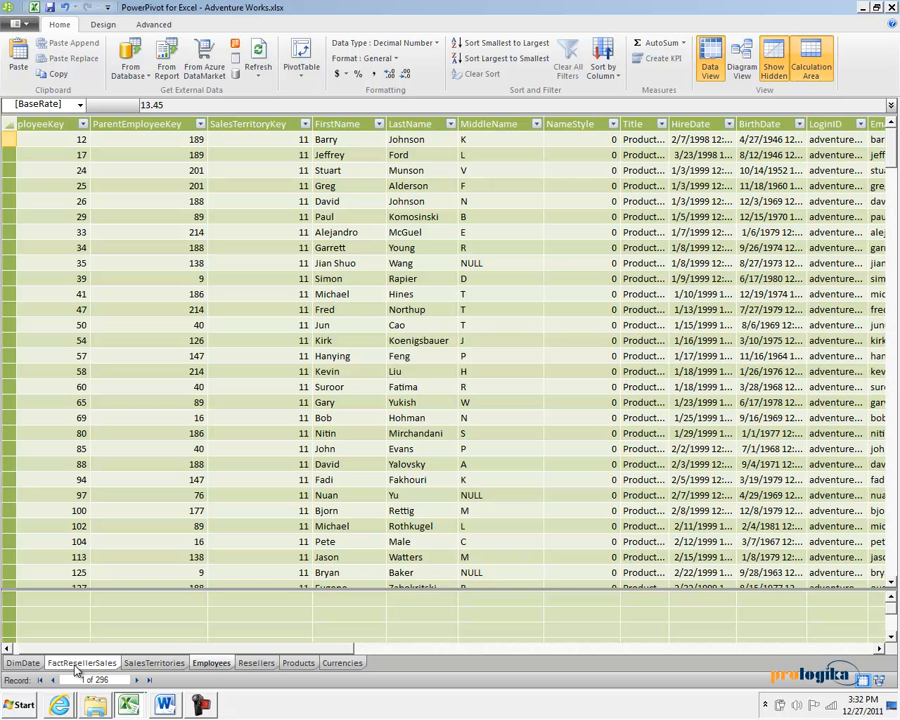
# Step: Rename the DimDate table as Date
pyautogui.rightClick(16, 665)
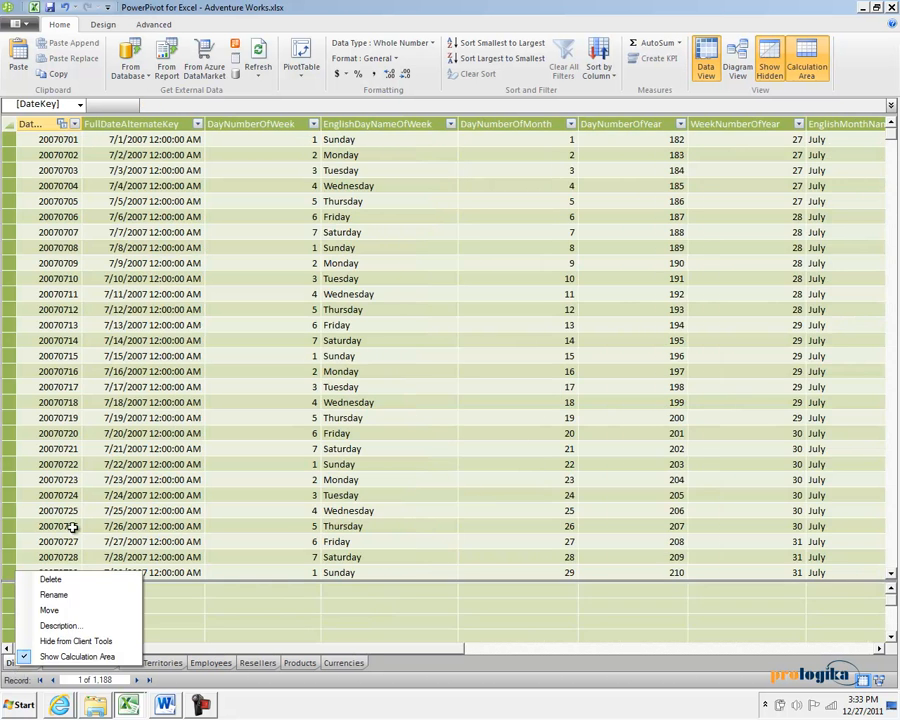
pyautogui.click(52, 594)
pyautogui.write('Dim Date')
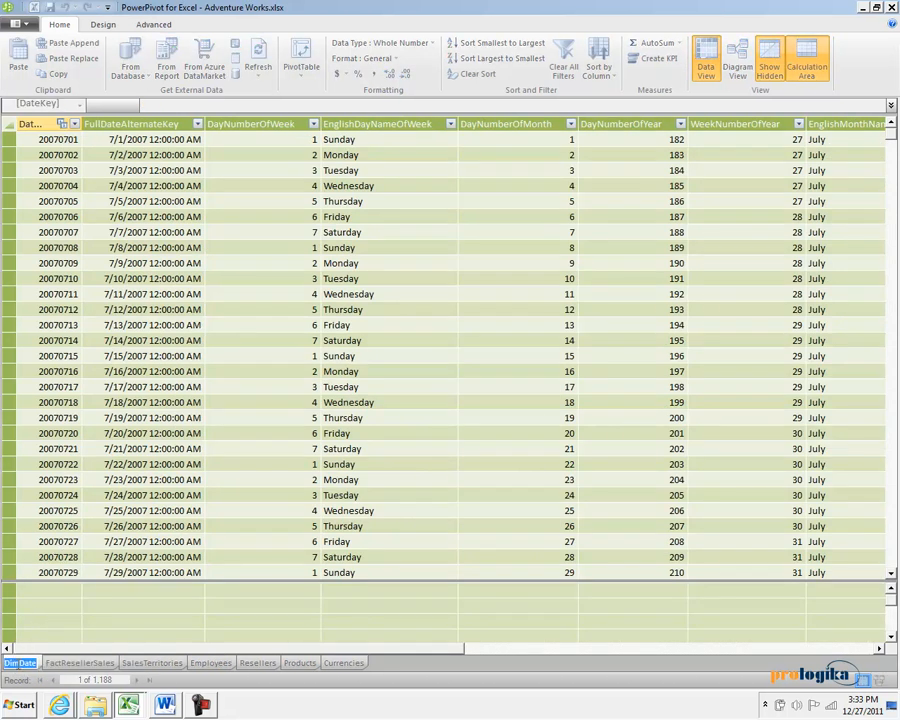
pyautogui.doubleClick(17, 651)
pyautogui.press('Delete')
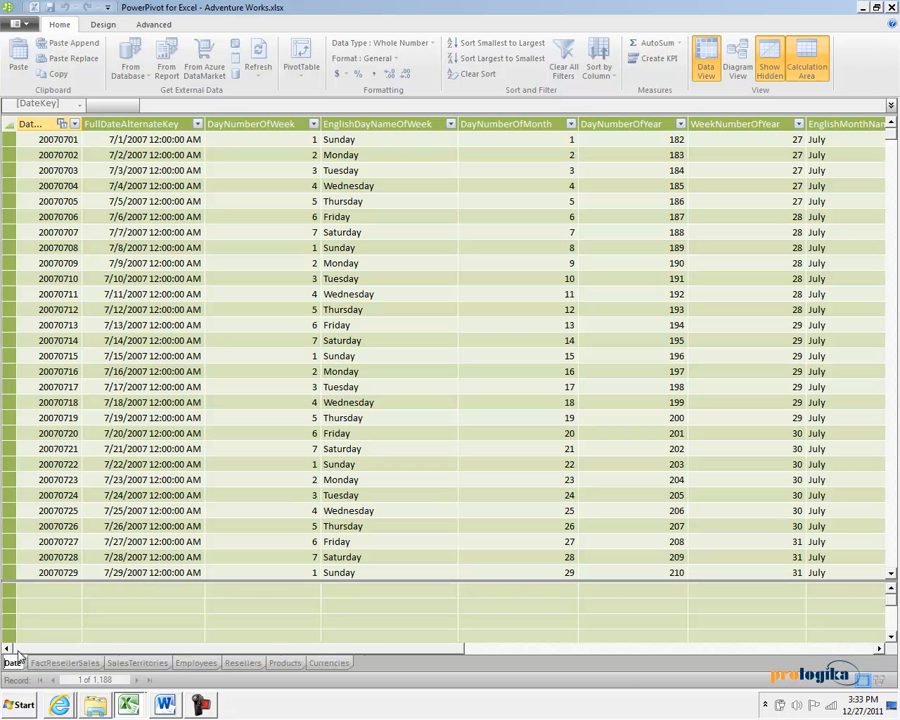
pyautogui.press('Return')
# Step: Rename the FactResellerSales table as ResellerSales
pyautogui.rightClick(60, 664)
pyautogui.click(97, 594)
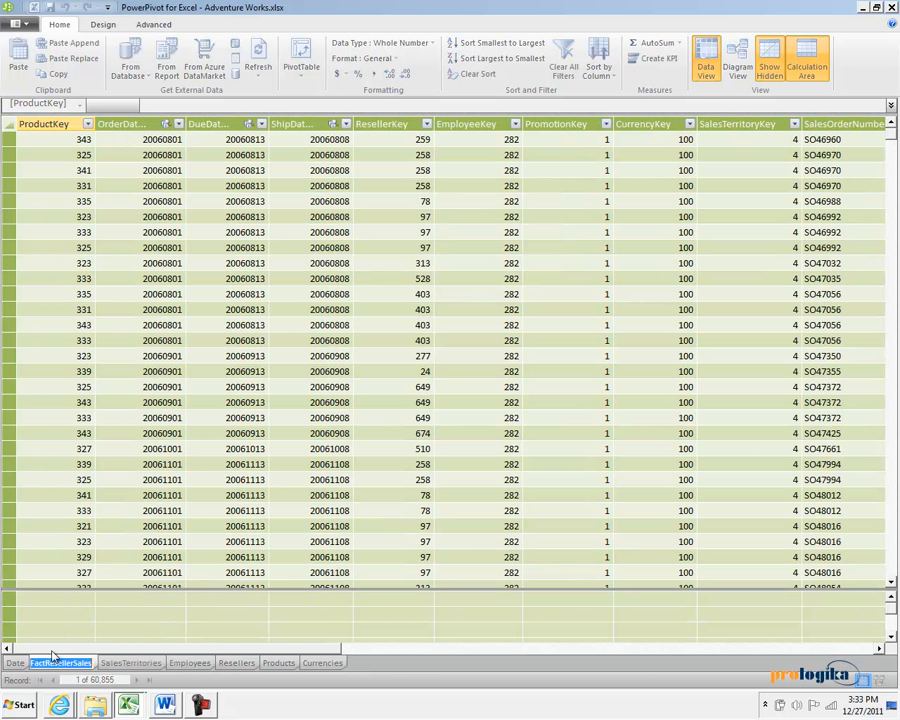
pyautogui.moveTo(46, 663); pyautogui.dragTo(6, 671)
pyautogui.press('Delete')
pyautogui.press('Return')
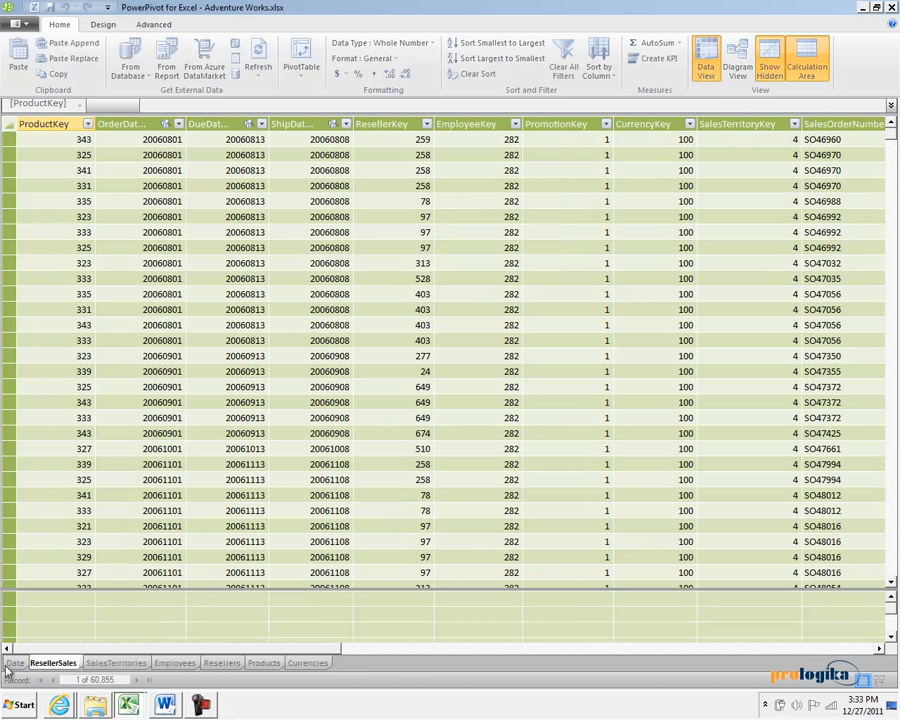
# Step: Rename the SalesTerritories table as SalesTerritory
pyautogui.click(118, 665)
pyautogui.rightClick(118, 665)
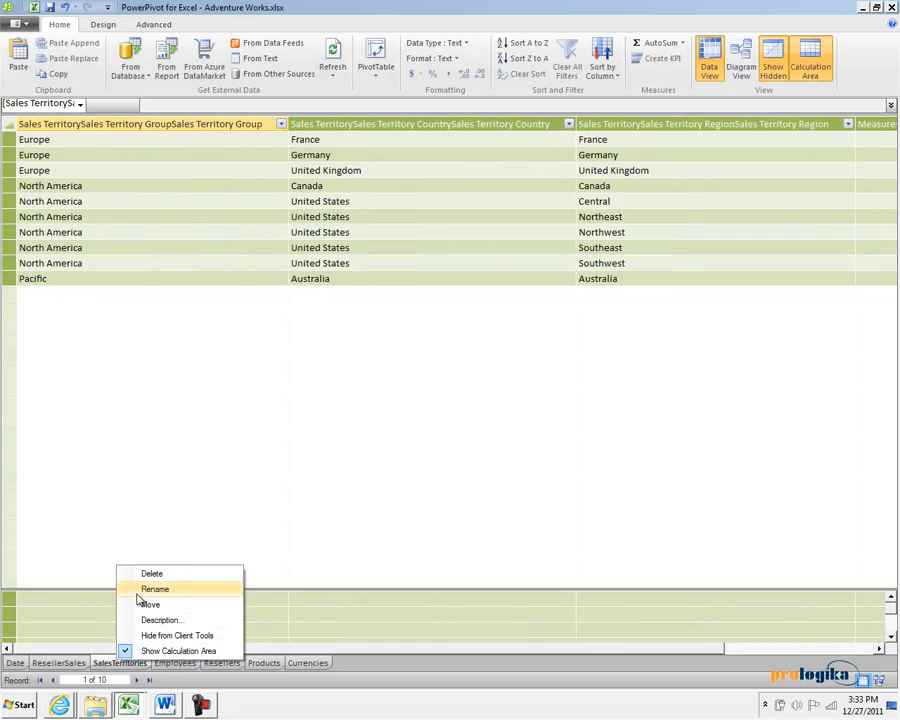
pyautogui.click(140, 586)
pyautogui.press('Return')
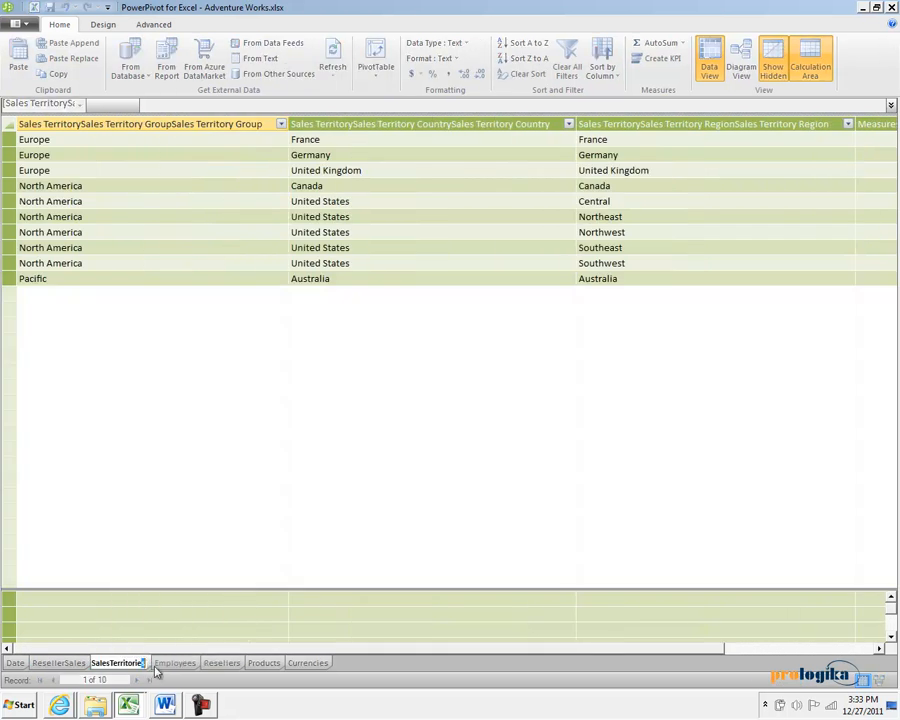
pyautogui.press('BackSpace')
pyautogui.press('BackSpace')
pyautogui.press('BackSpace')
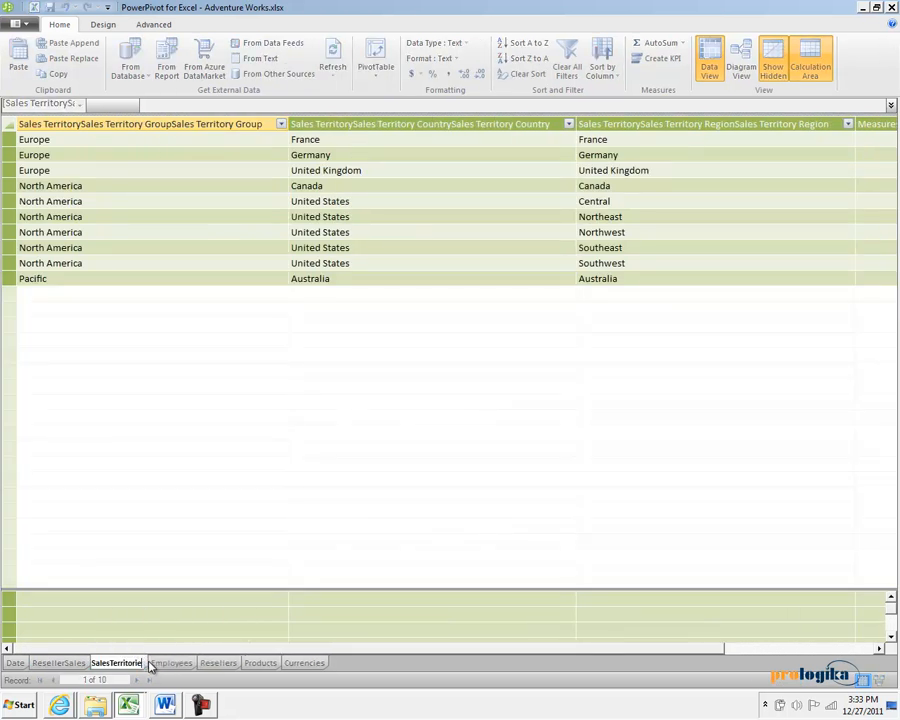
pyautogui.write('y')
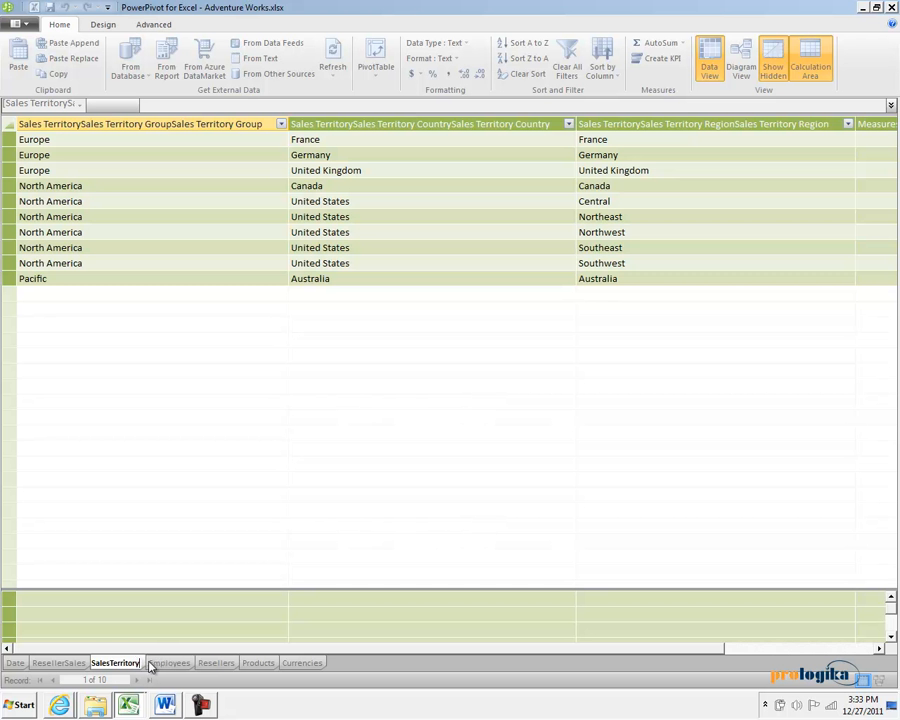
# Step: Rename the Employees table as Employee
pyautogui.click(158, 665)
pyautogui.rightClick(162, 665)
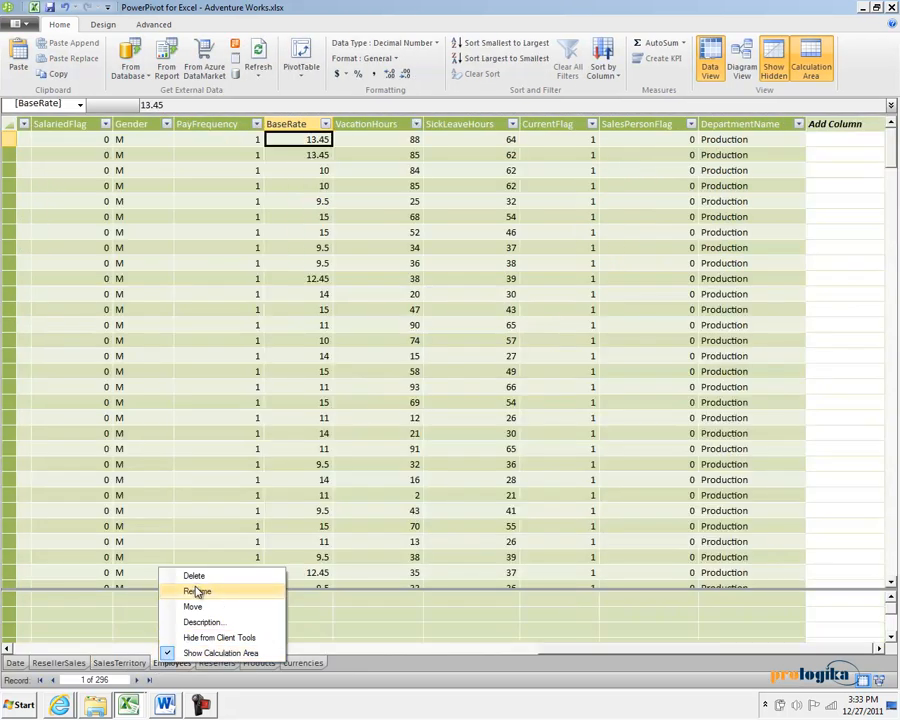
pyautogui.press('Escape')
pyautogui.moveTo(181, 664); pyautogui.dragTo(196, 661)
pyautogui.write('e')
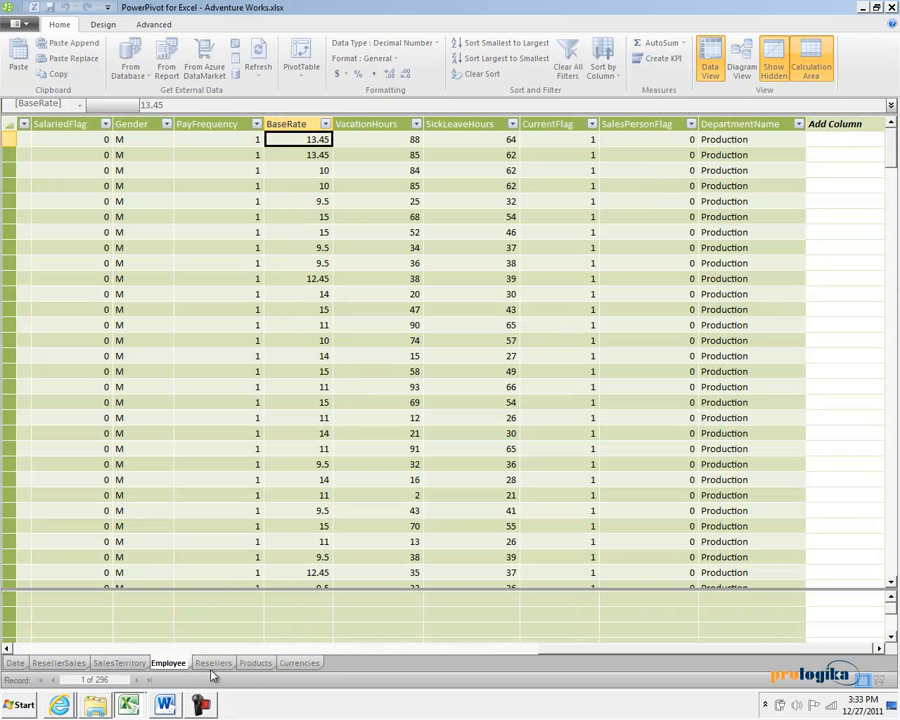
# Step: Rename the Resellers table as Reseller
pyautogui.click(212, 664)
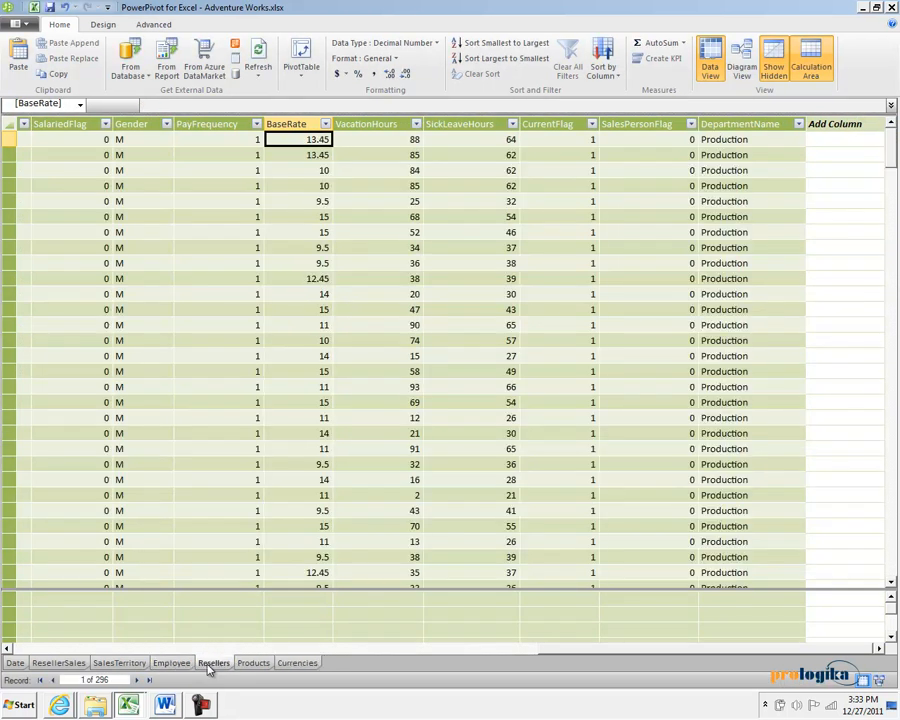
pyautogui.rightClick(211, 666)
pyautogui.click(242, 592)
pyautogui.moveTo(224, 664); pyautogui.dragTo(235, 664)
pyautogui.press('Delete')
pyautogui.click(244, 664)
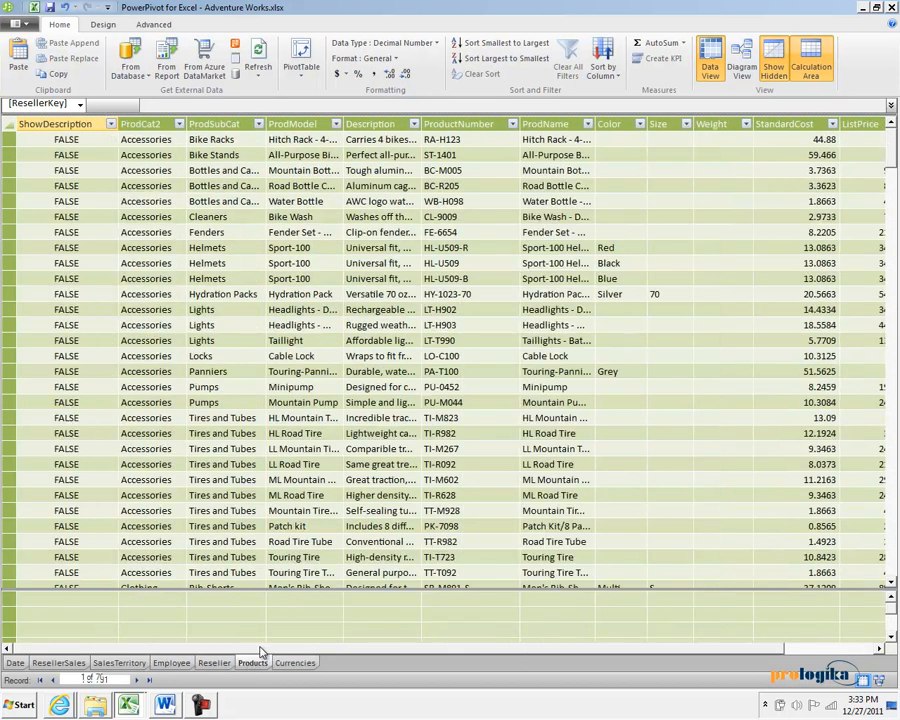
# Step: Rename the Products table as Product
pyautogui.rightClick(254, 664)
pyautogui.click(280, 530)
pyautogui.moveTo(263, 664); pyautogui.dragTo(270, 668)
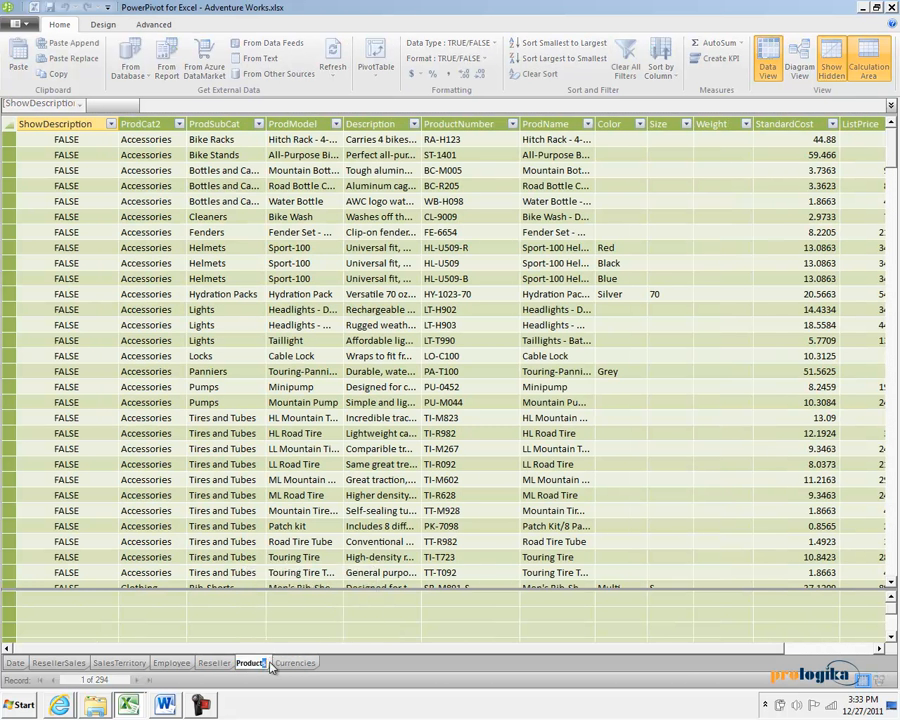
pyautogui.press('Delete')
pyautogui.press('Return')
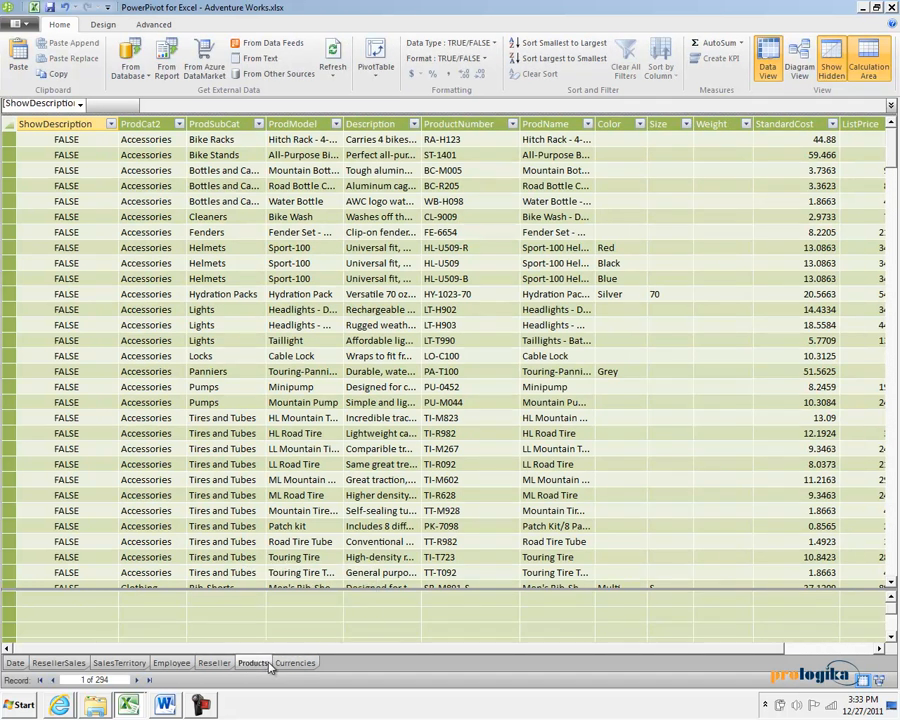
pyautogui.rightClick(266, 664)
pyautogui.click(300, 590)
pyautogui.write('Product')
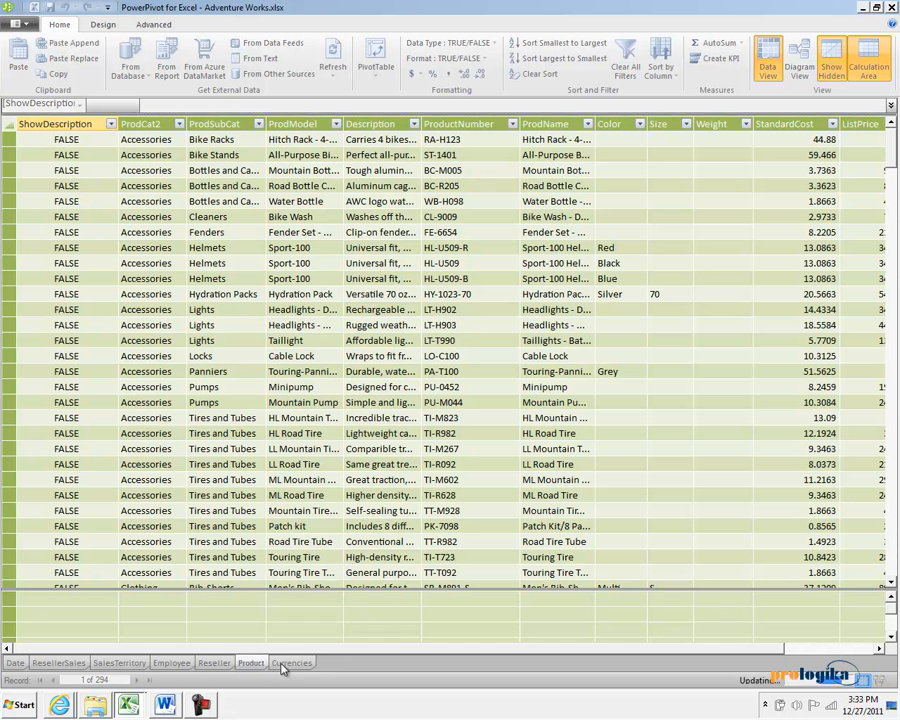
# Step: Rename the Currencies table as Currency
pyautogui.rightClick(290, 664)
pyautogui.click(332, 597)
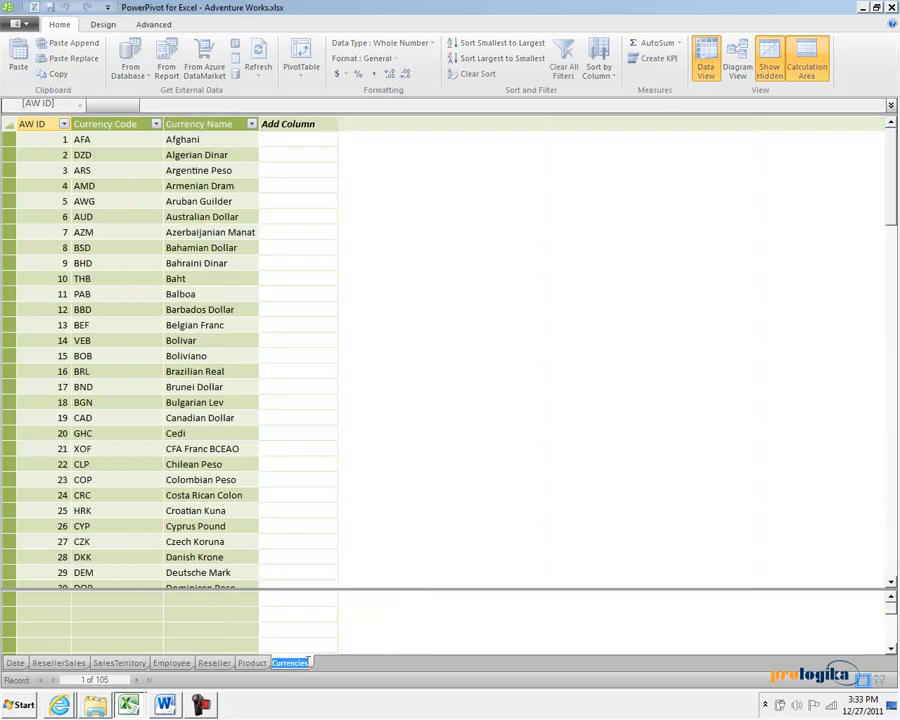
pyautogui.moveTo(300, 662); pyautogui.dragTo(337, 662)
pyautogui.press('Delete')
pyautogui.press('BackSpace')
pyautogui.write('y')
pyautogui.press('Return')
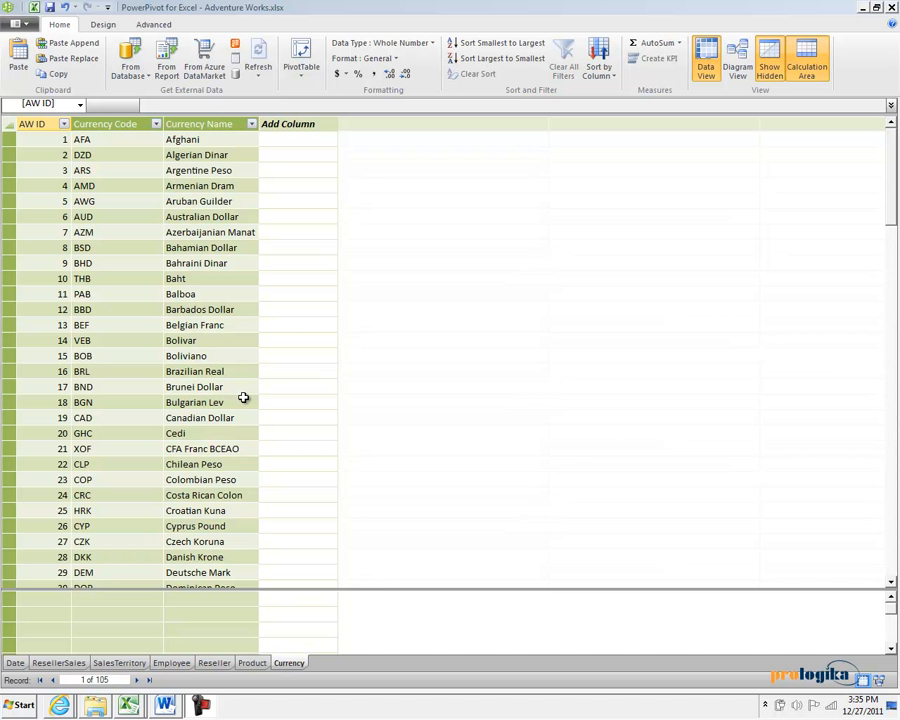
# Step: Rename the FullDateAlternateKey column in the Date table as Date
pyautogui.click(15, 663)
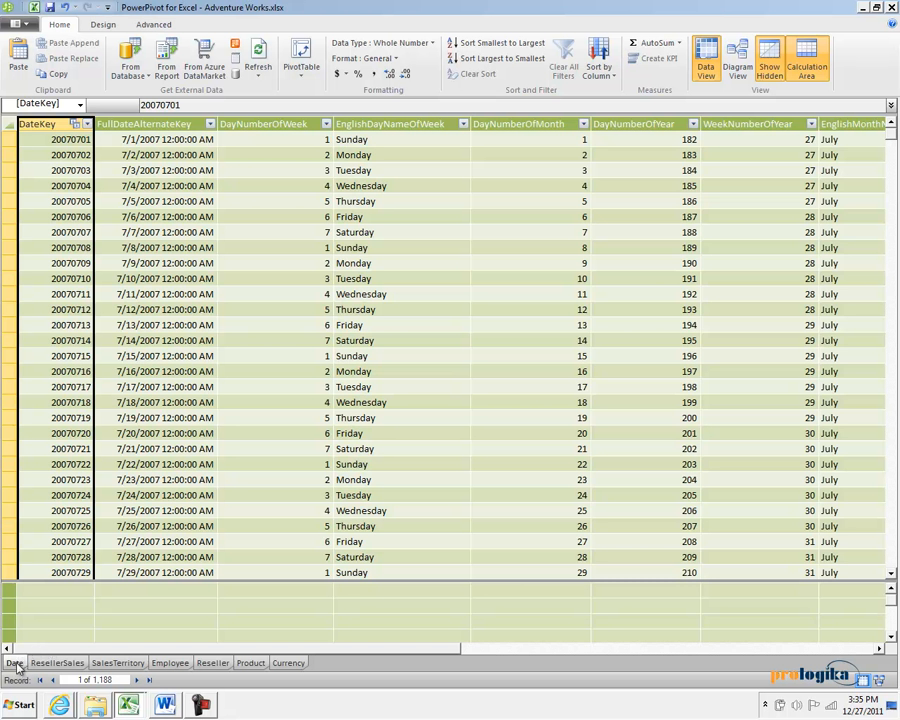
pyautogui.click(148, 122)
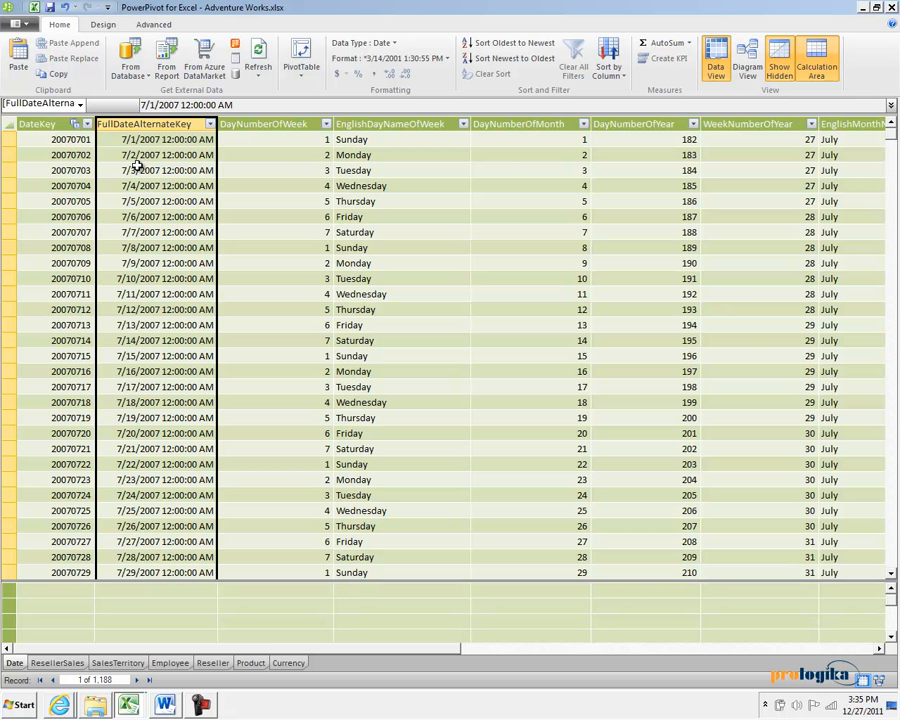
pyautogui.doubleClick(168, 124)
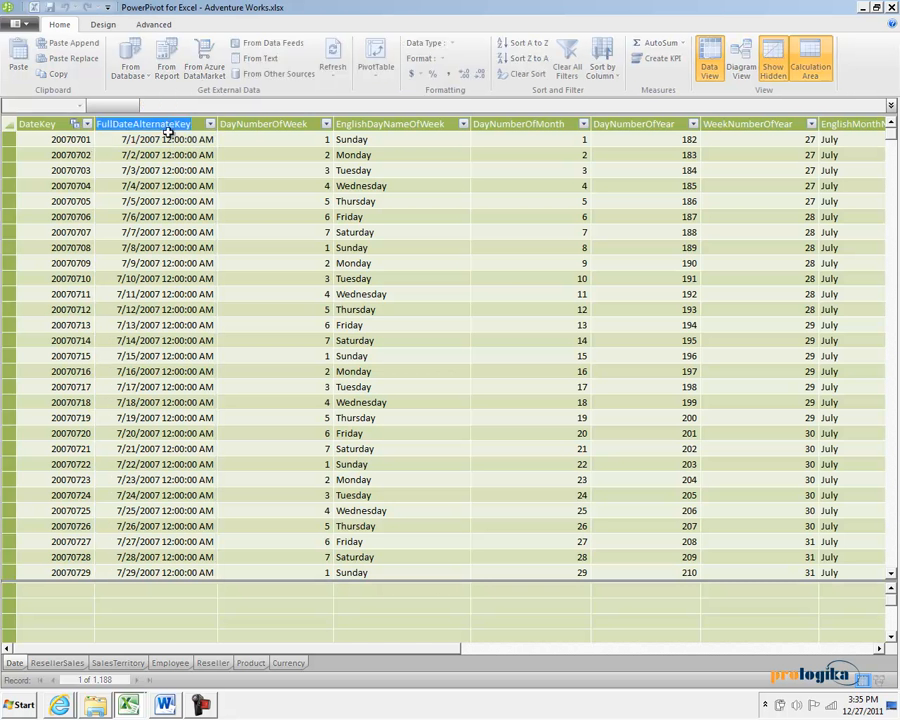
pyautogui.write('Date')
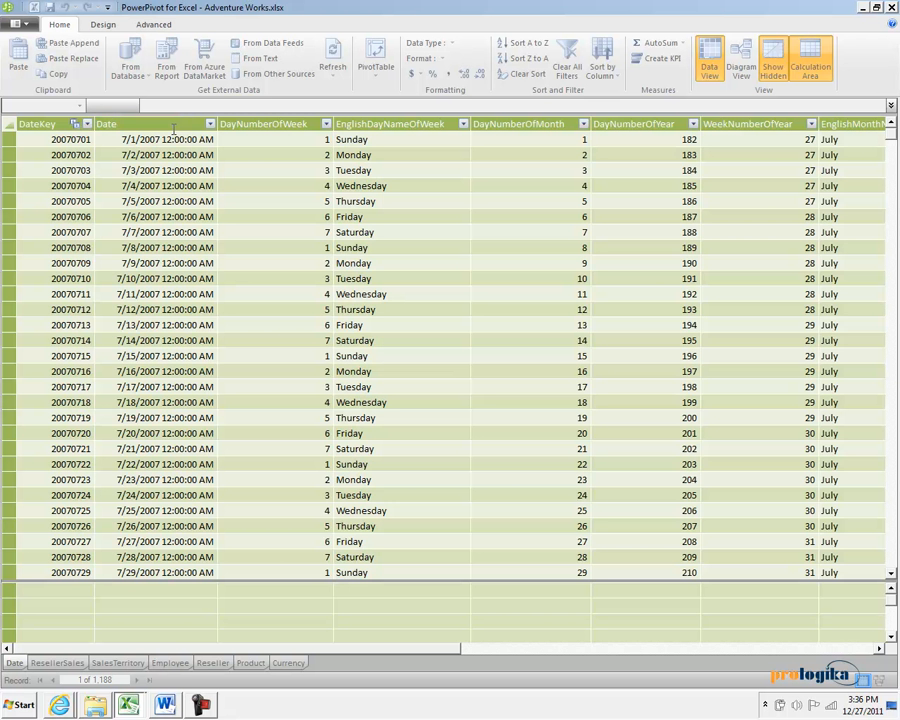
pyautogui.click(173, 127)
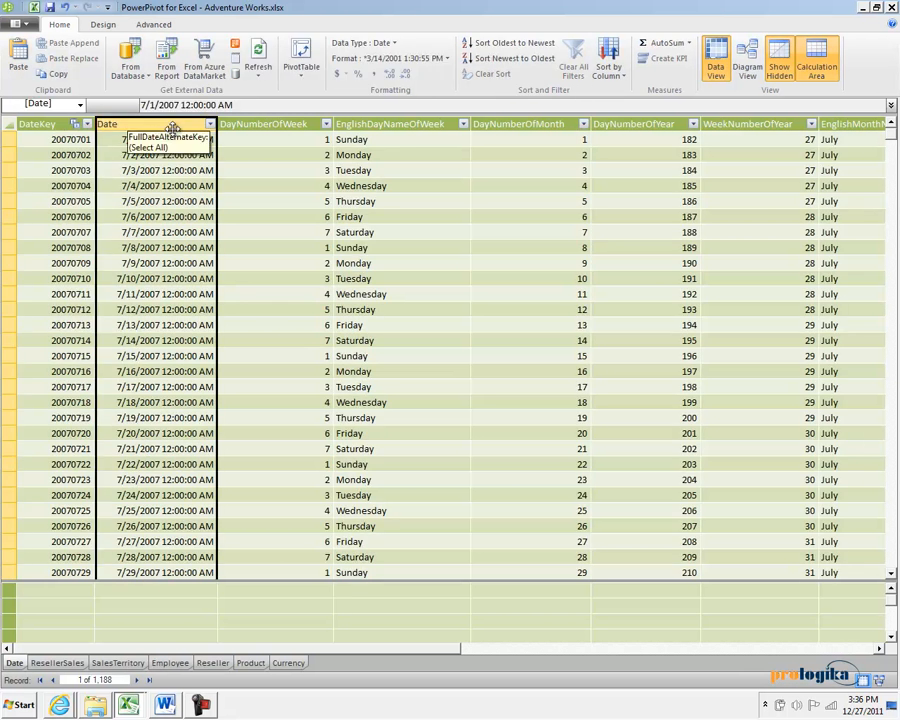
# Step: Rename the EnglishDayNameOfWeek column in the Date table as DayNameOfWeek
pyautogui.click(366, 125)
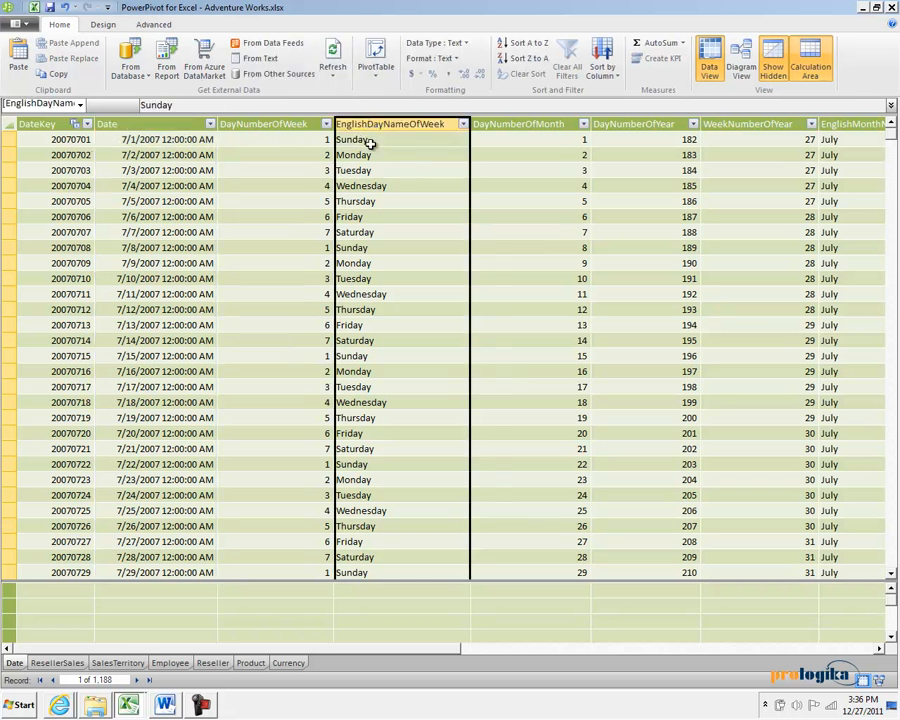
pyautogui.moveTo(428, 650); pyautogui.dragTo(538, 660)
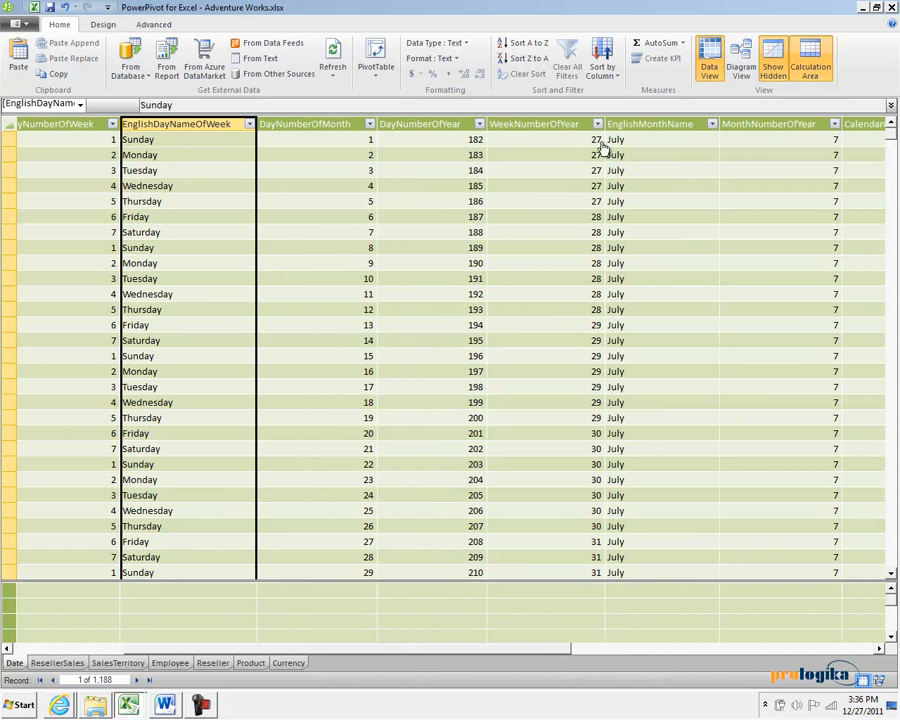
pyautogui.doubleClick(156, 124)
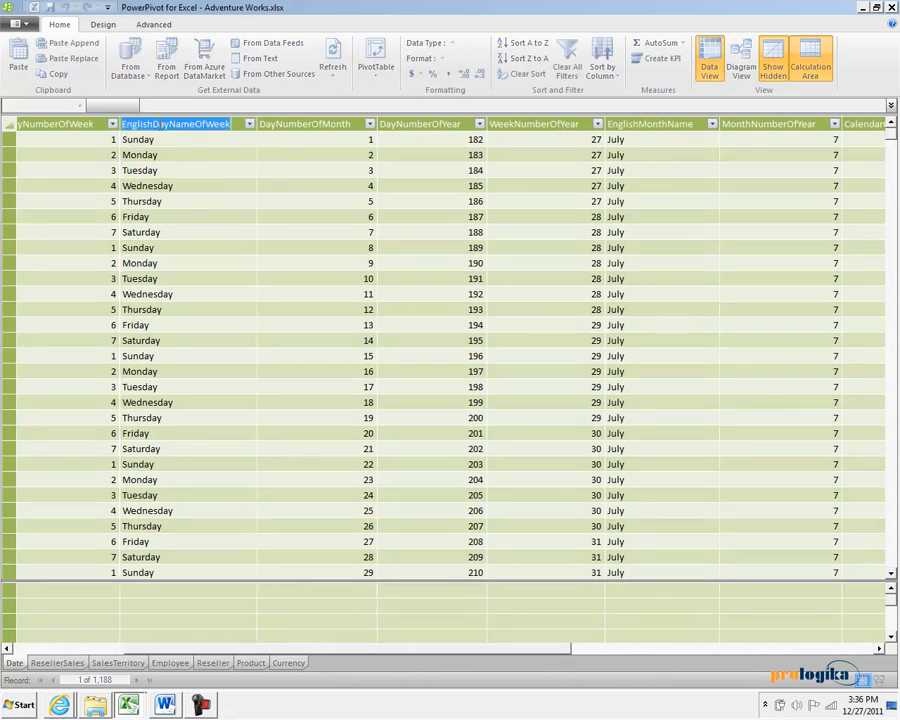
pyautogui.press('Delete')
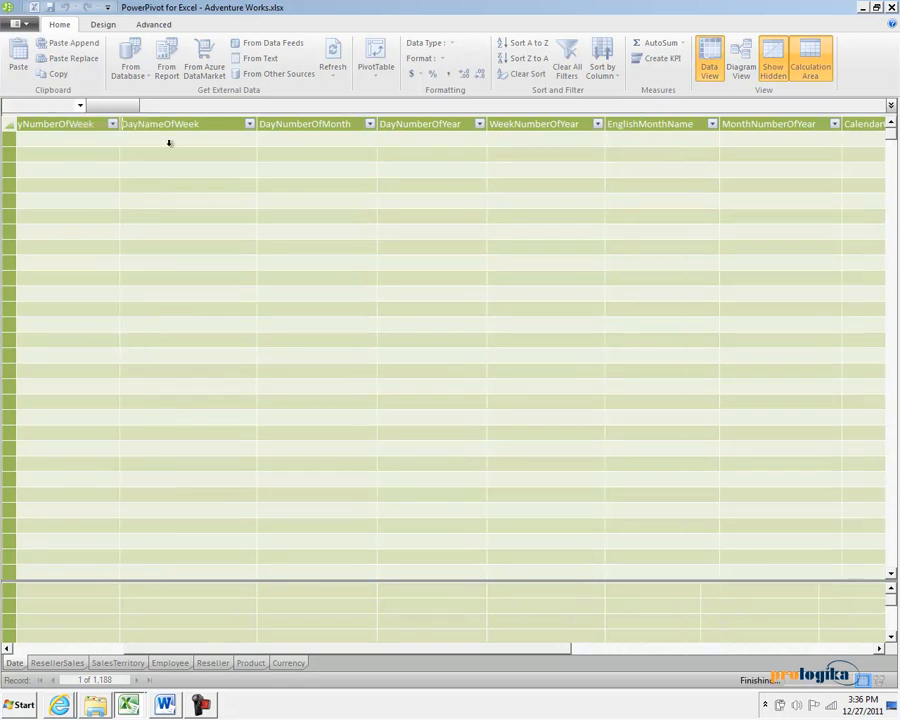
pyautogui.click(140, 128)
# Step: Rename the EnglishMonthName column in the Date table as MonthName
pyautogui.doubleClick(638, 124)
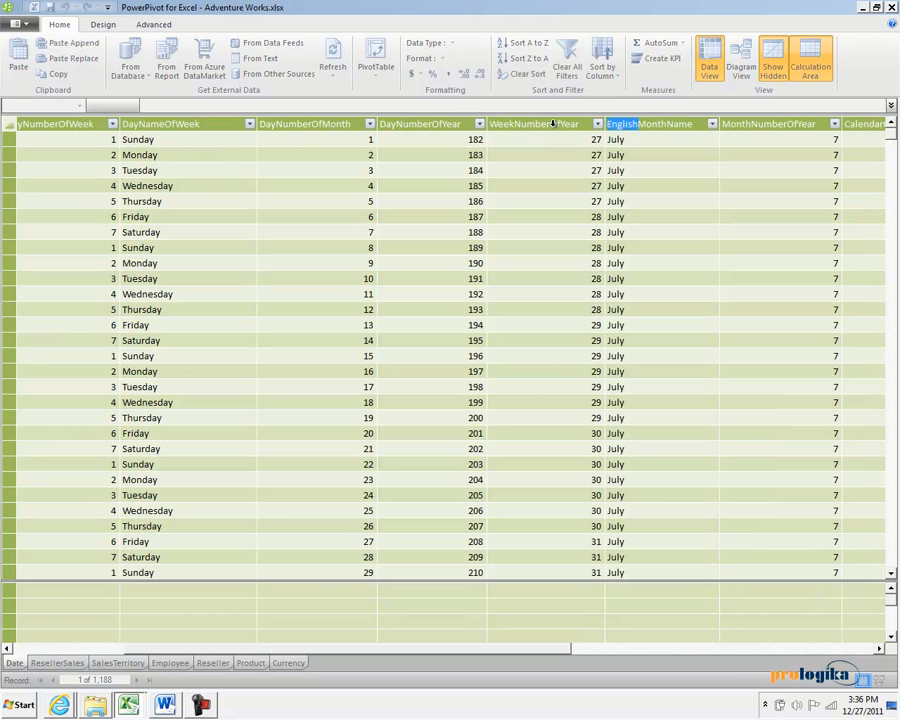
pyautogui.press('Delete')
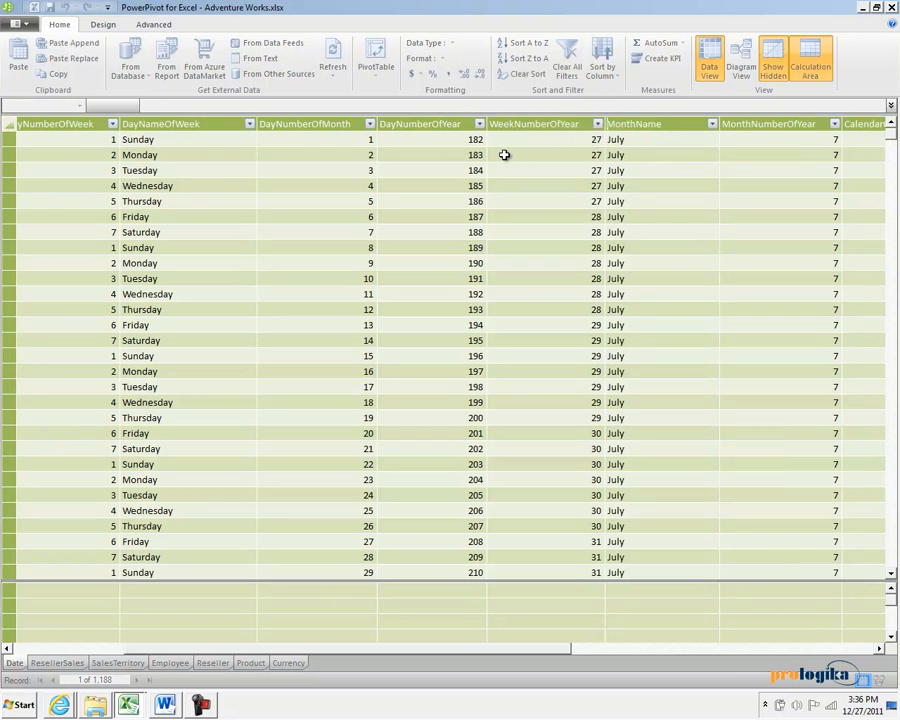
pyautogui.press('Return')
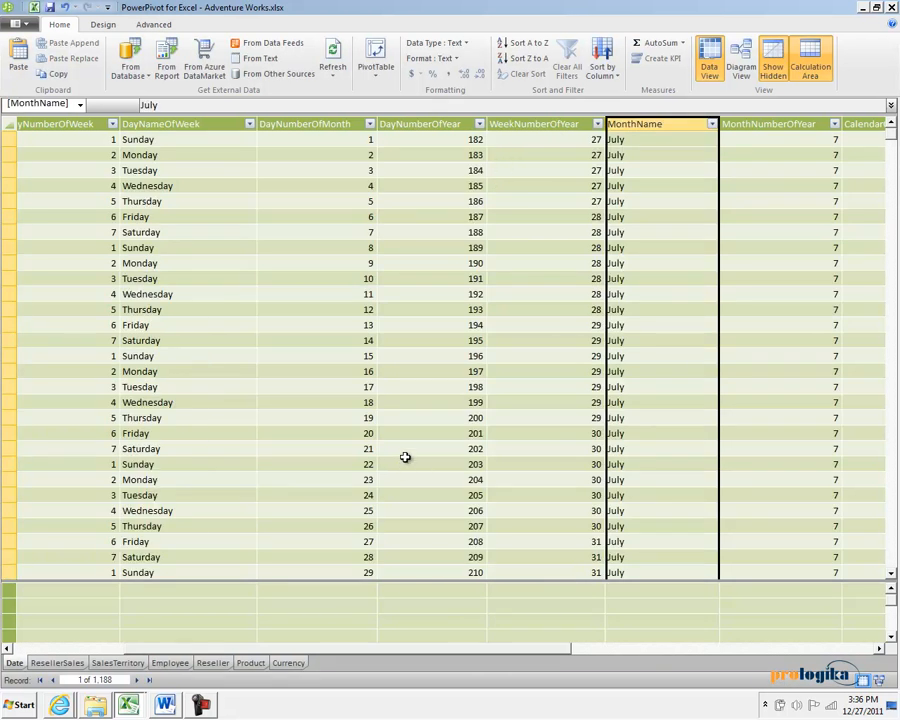
# Step: Hide the DateKey column of the Date table from client tools
pyautogui.moveTo(394, 652); pyautogui.dragTo(235, 652)
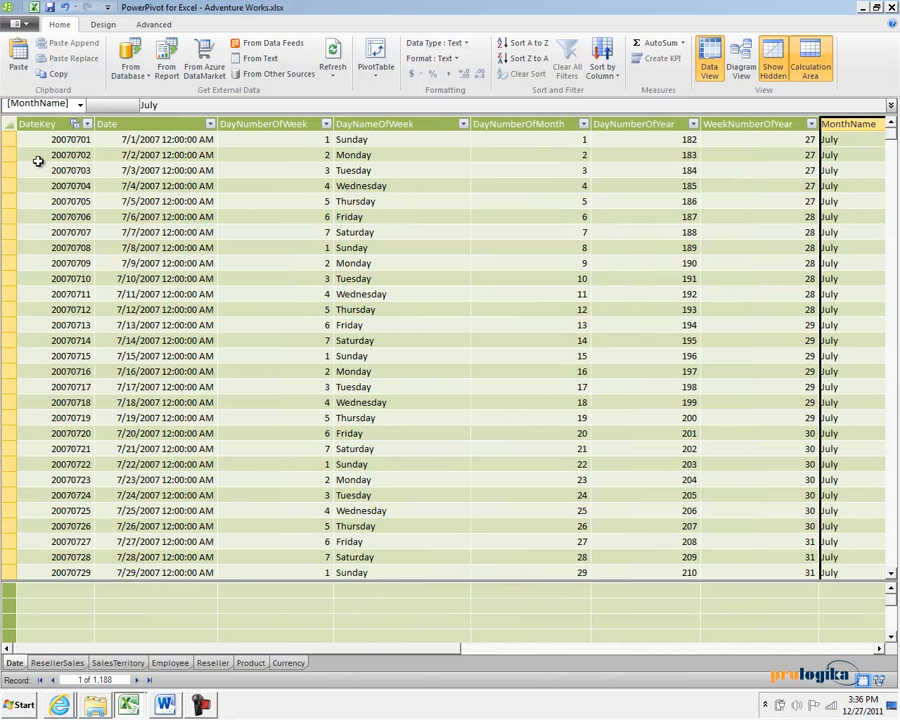
pyautogui.moveTo(61, 121)
pyautogui.rightClick(56, 124)
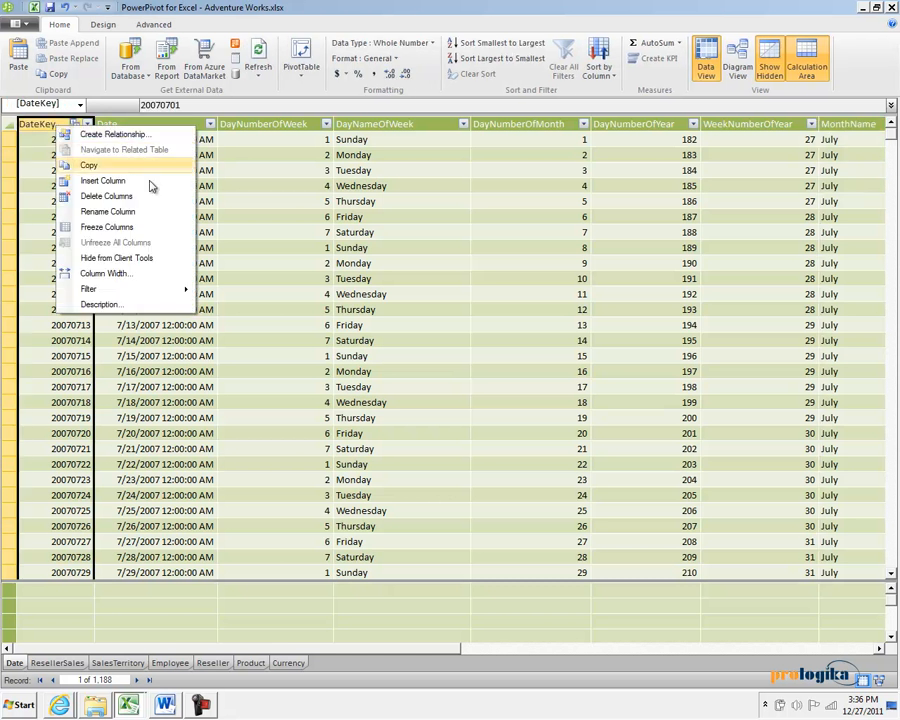
pyautogui.click(140, 258)
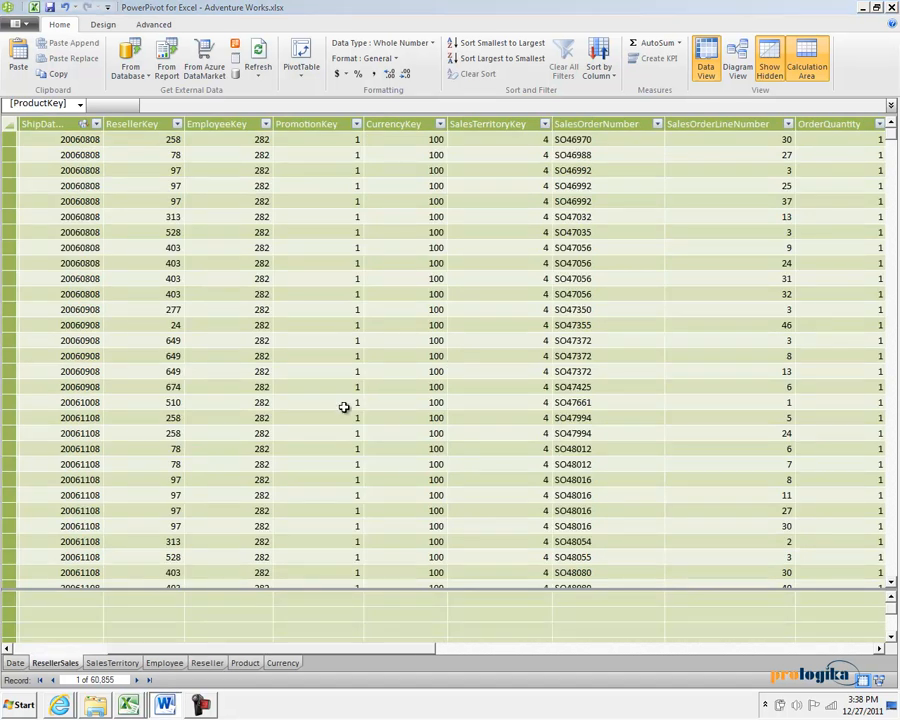
# Step: Hide all key columns of the ResellerSales table, from ProductKey through SalesTerritoryKey, from client tools
pyautogui.click(68, 657)
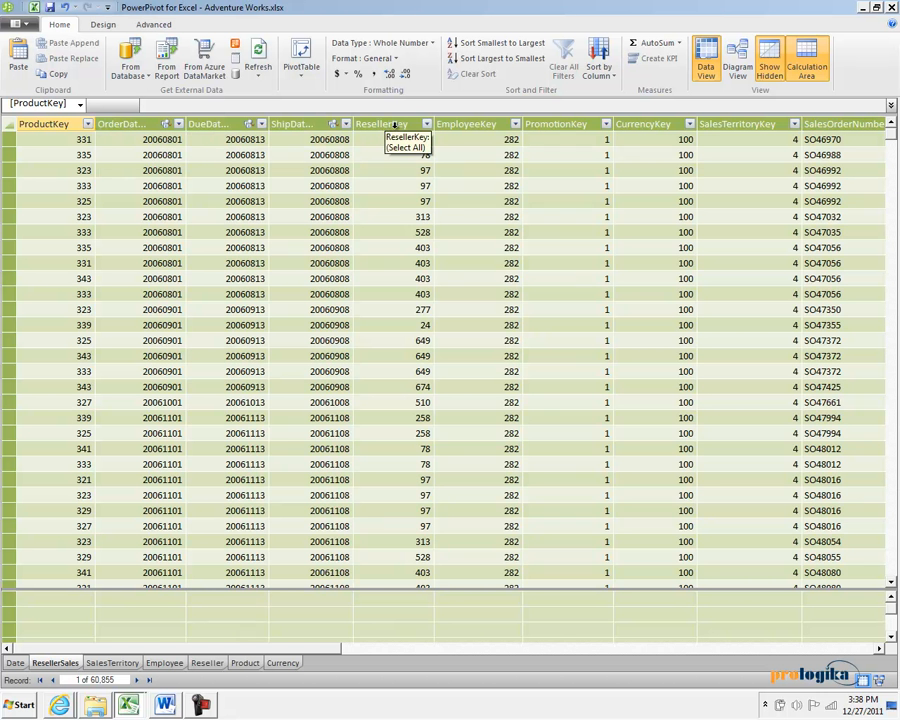
pyautogui.click(44, 124)
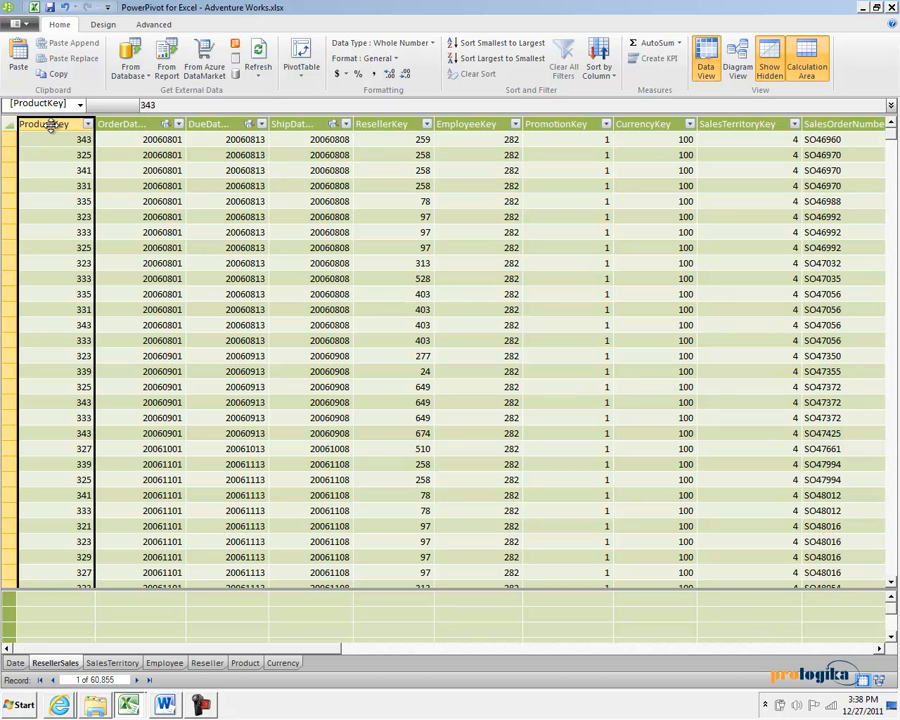
pyautogui.click(737, 125)
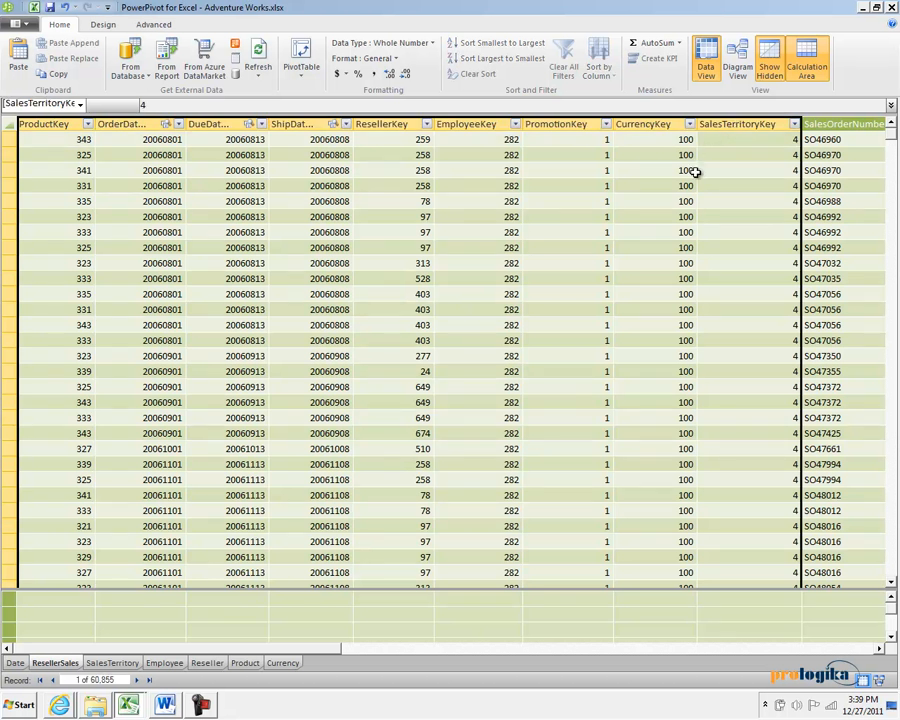
pyautogui.rightClick(468, 127)
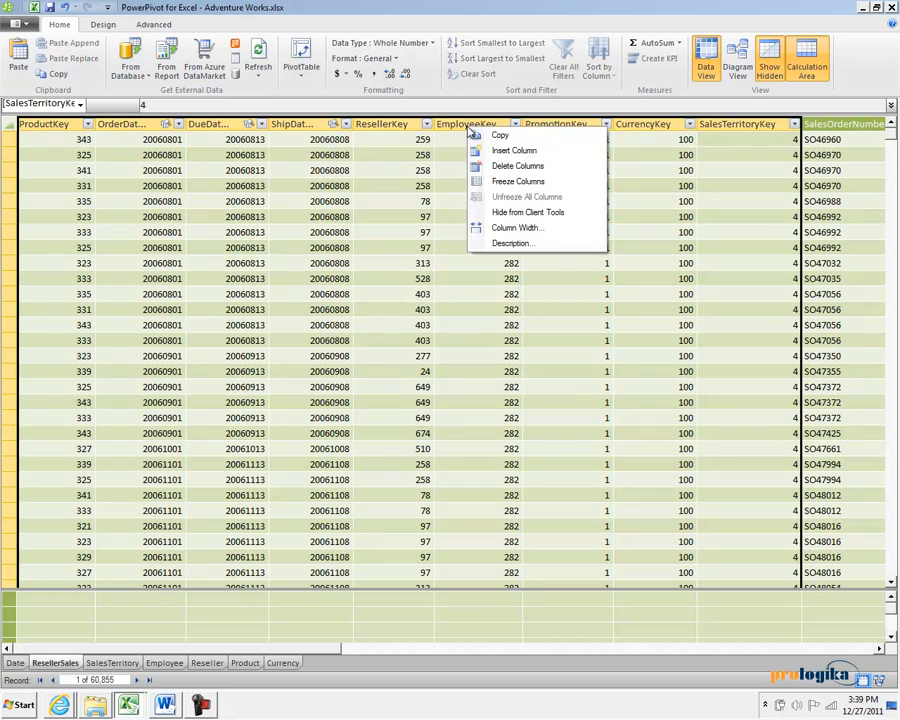
pyautogui.click(521, 211)
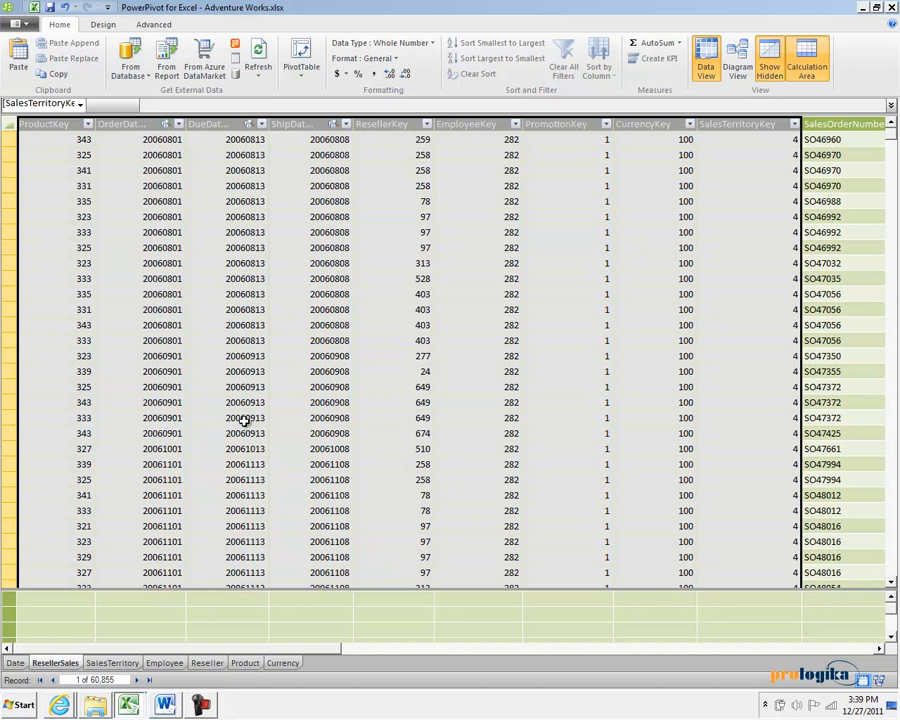
# Step: Examine the data type and format of the UnitPrice column and the other amount columns in the ResellerSales table
pyautogui.moveTo(311, 647); pyautogui.dragTo(686, 646)
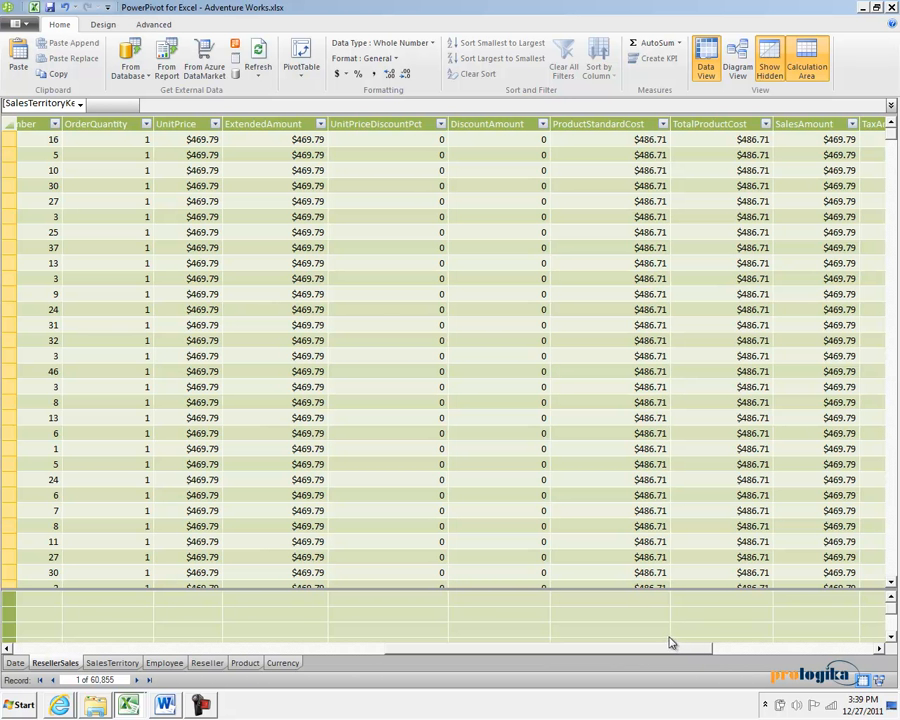
pyautogui.click(195, 126)
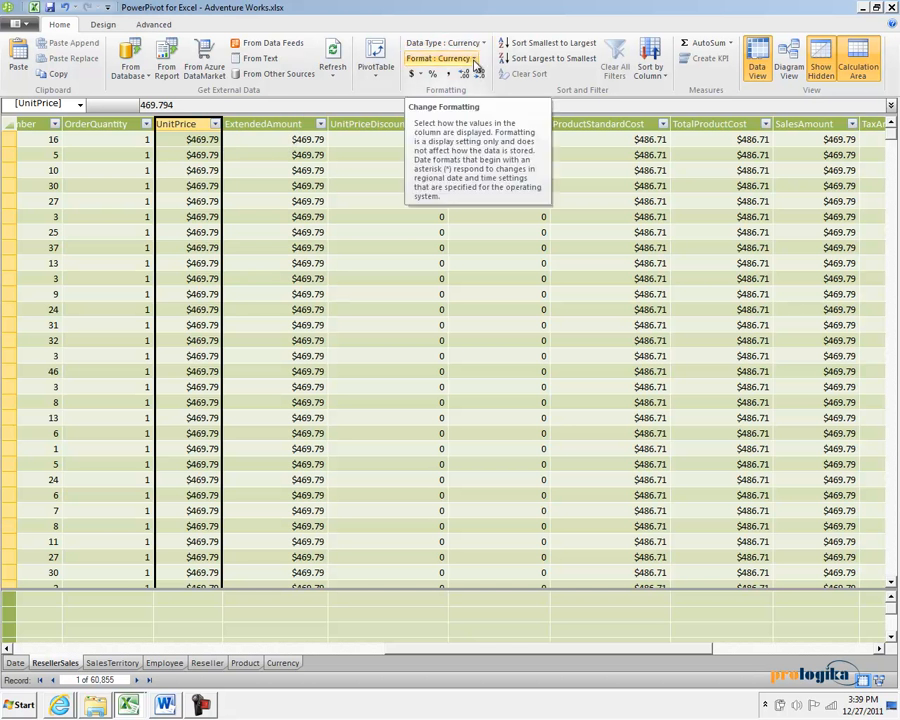
pyautogui.moveTo(421, 648)
pyautogui.mouseDown()
pyautogui.moveTo(538, 643)
pyautogui.moveTo(425, 653)
pyautogui.mouseUp()
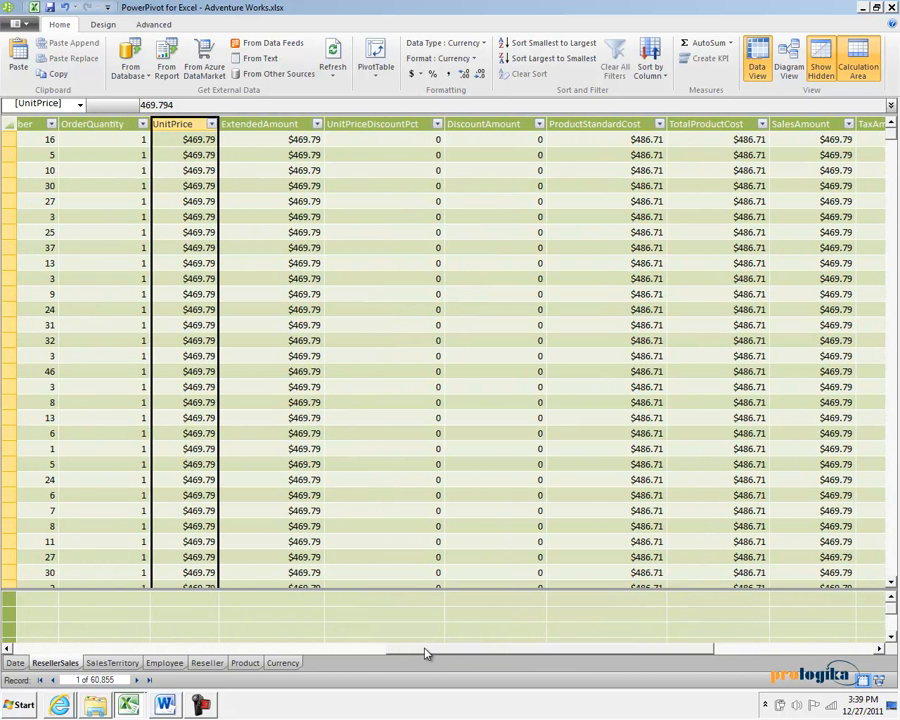
pyautogui.moveTo(425, 653); pyautogui.dragTo(408, 653)
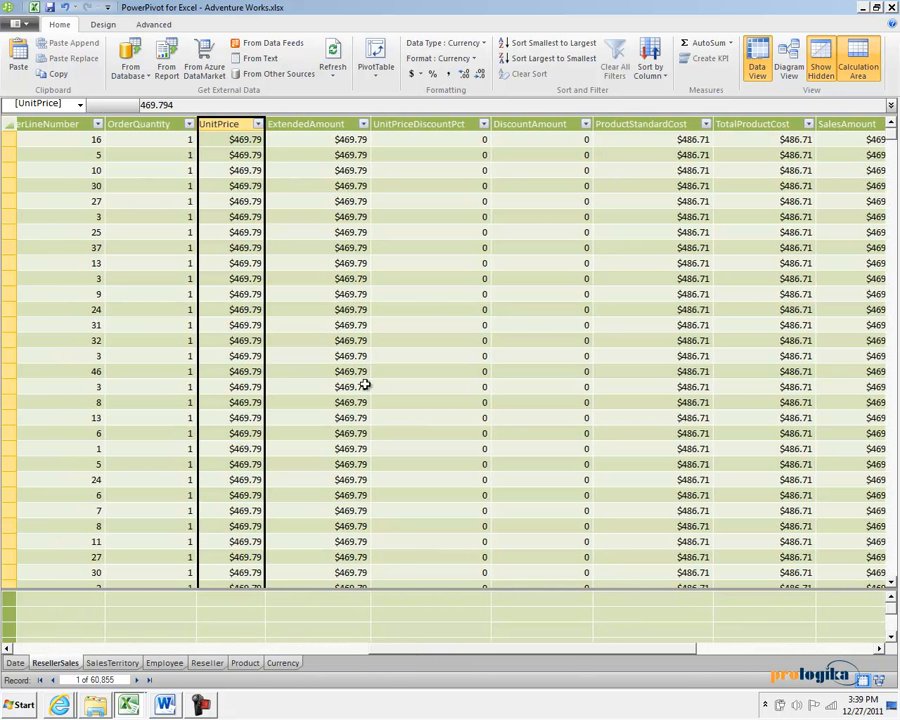
pyautogui.moveTo(513, 652); pyautogui.dragTo(540, 652)
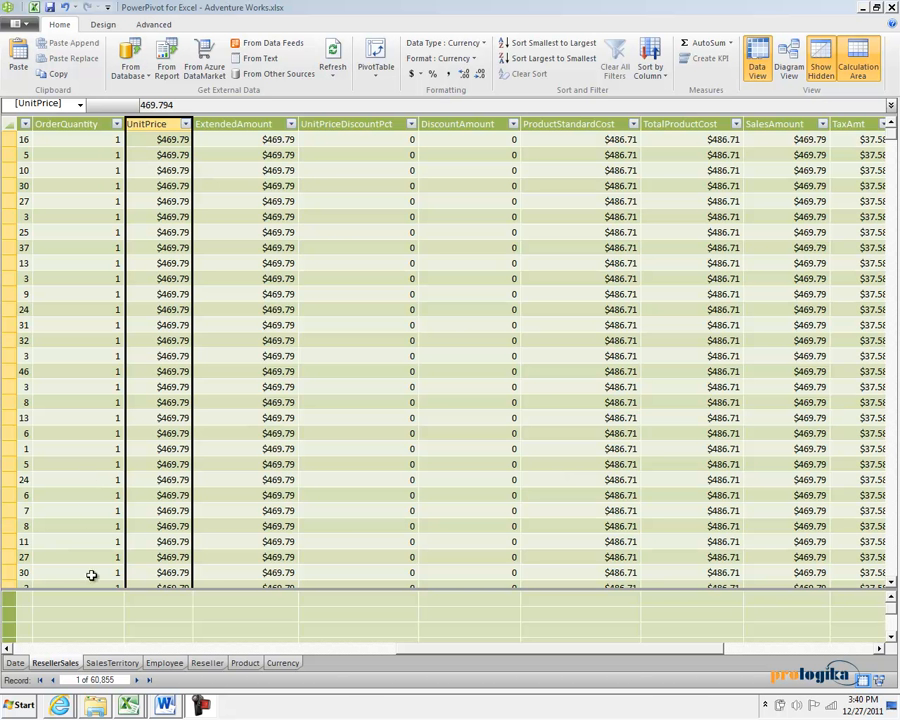
# Step: Rename the Sales Territory Group column of the SalesTerritory table as TerritoryGroup
pyautogui.click(110, 664)
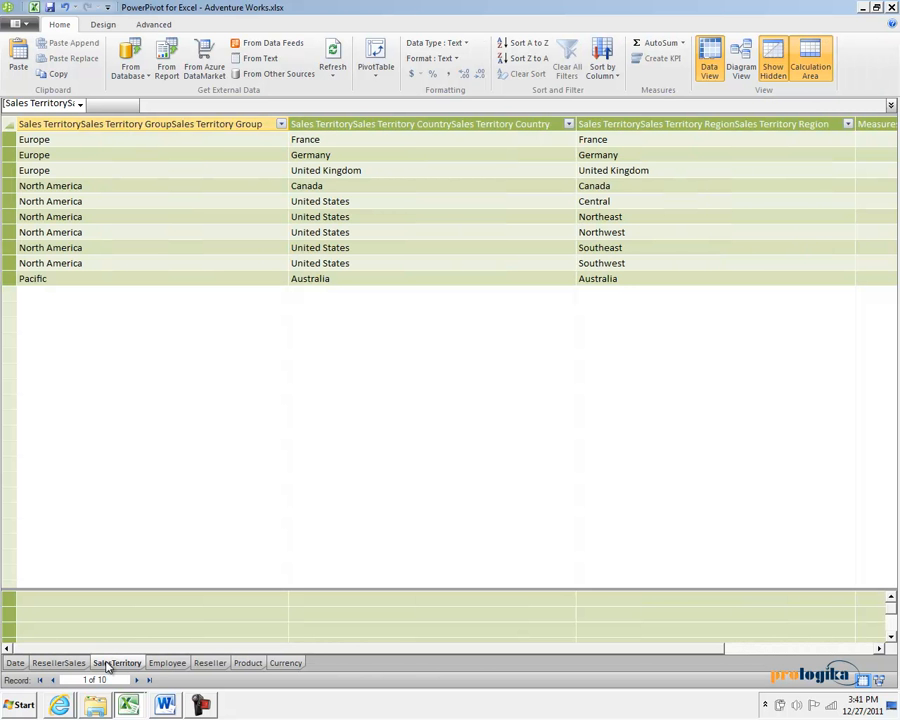
pyautogui.click(210, 122)
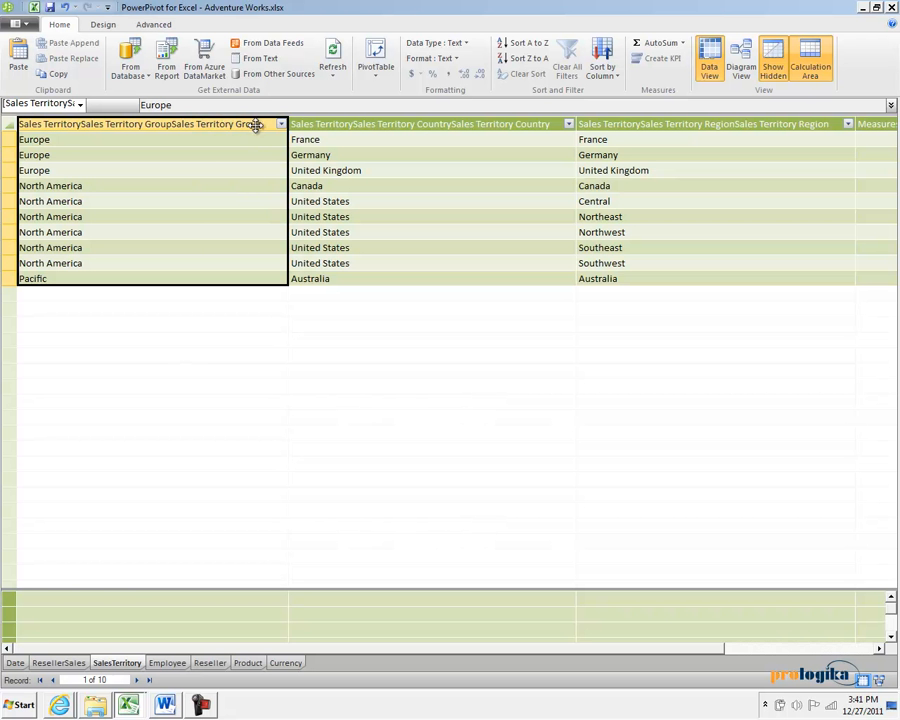
pyautogui.doubleClick(253, 125)
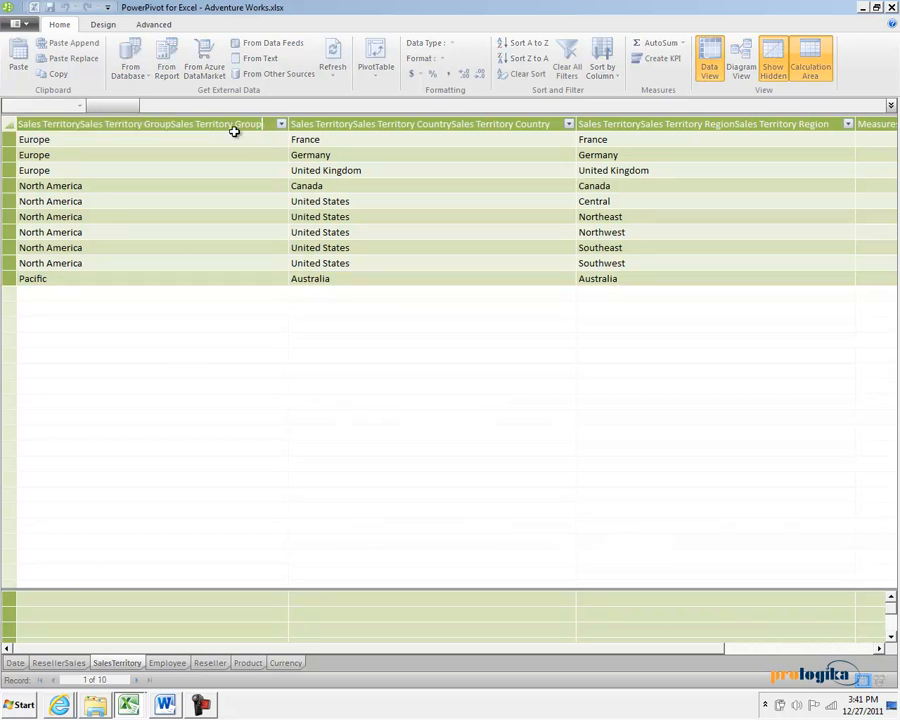
pyautogui.moveTo(202, 125); pyautogui.dragTo(6, 126)
pyautogui.press('BackSpace')
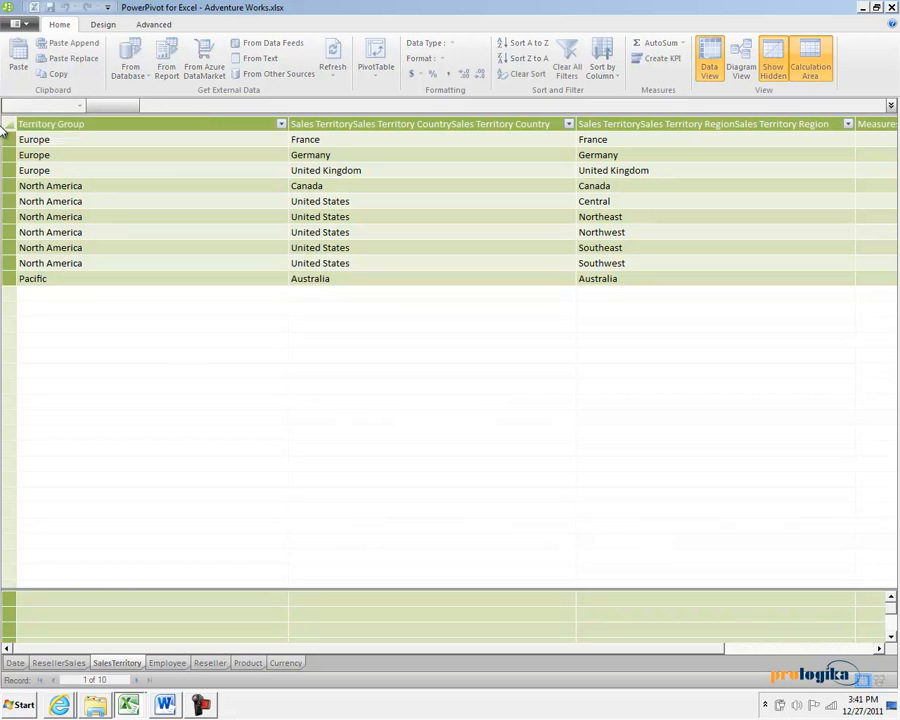
pyautogui.press('BackSpace')
# Step: Shorten the Sales Territory Country column's name in the SalesTerritory table to TerritoryCountry
pyautogui.click(340, 125)
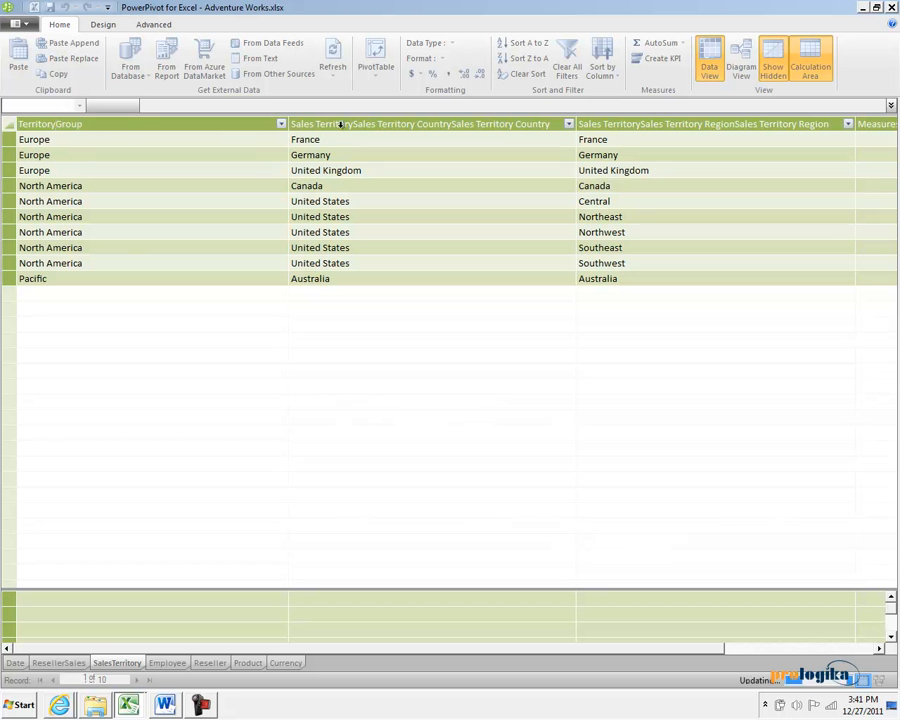
pyautogui.doubleClick(340, 125)
pyautogui.moveTo(473, 124); pyautogui.dragTo(290, 124)
pyautogui.press('BackSpace')
pyautogui.click(331, 125)
pyautogui.press('BackSpace')
pyautogui.press('Return')
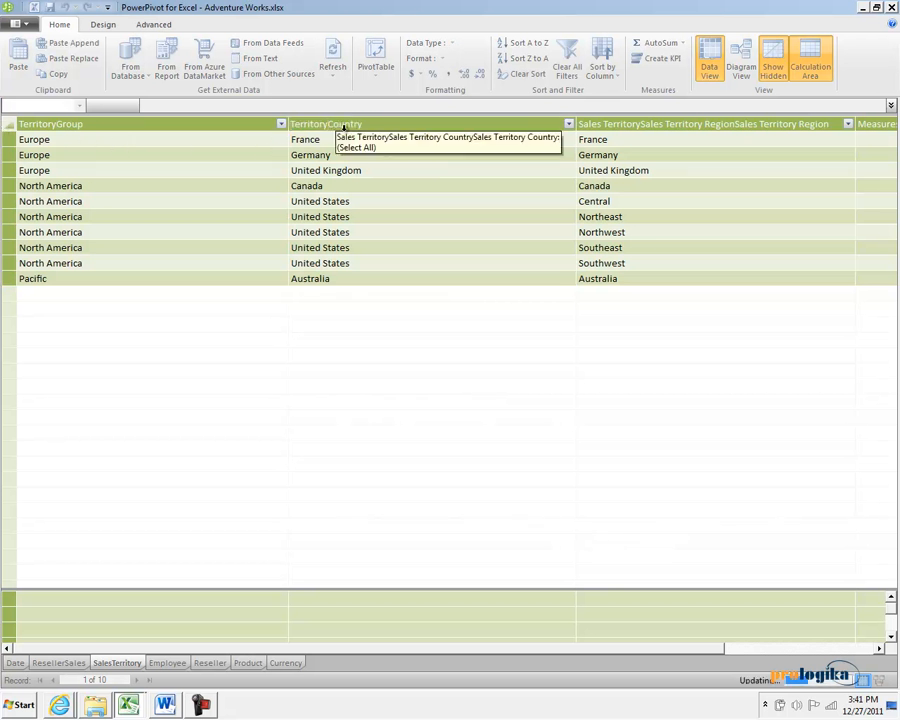
# Step: Rename the Sales Territory Region column of the SalesTerritory table as TerritoryRegion
pyautogui.click(770, 124)
pyautogui.doubleClick(766, 124)
pyautogui.moveTo(760, 125); pyautogui.dragTo(180, 68)
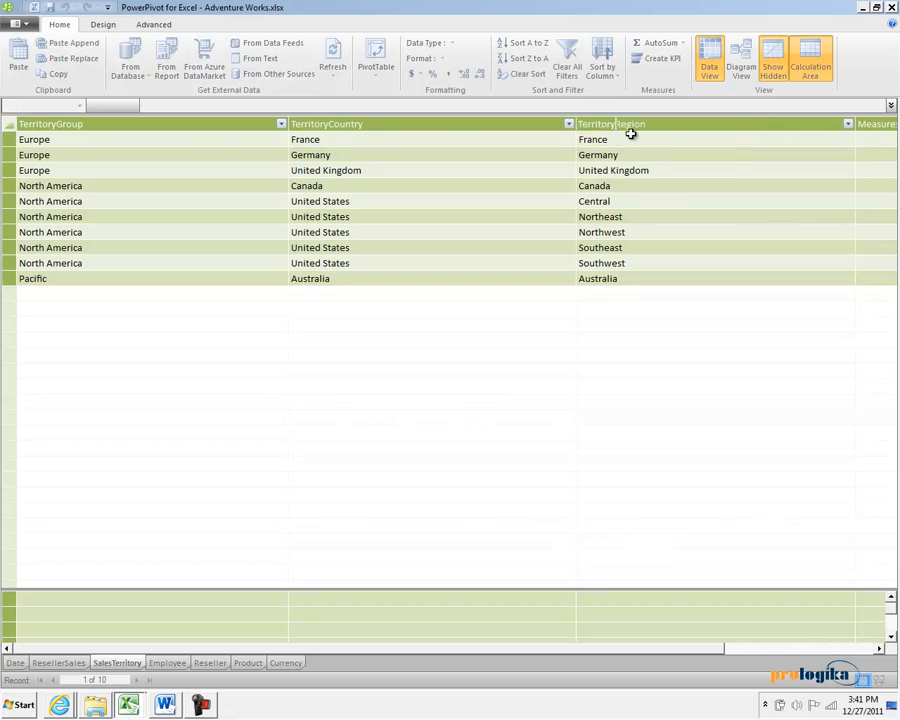
pyautogui.click(785, 124)
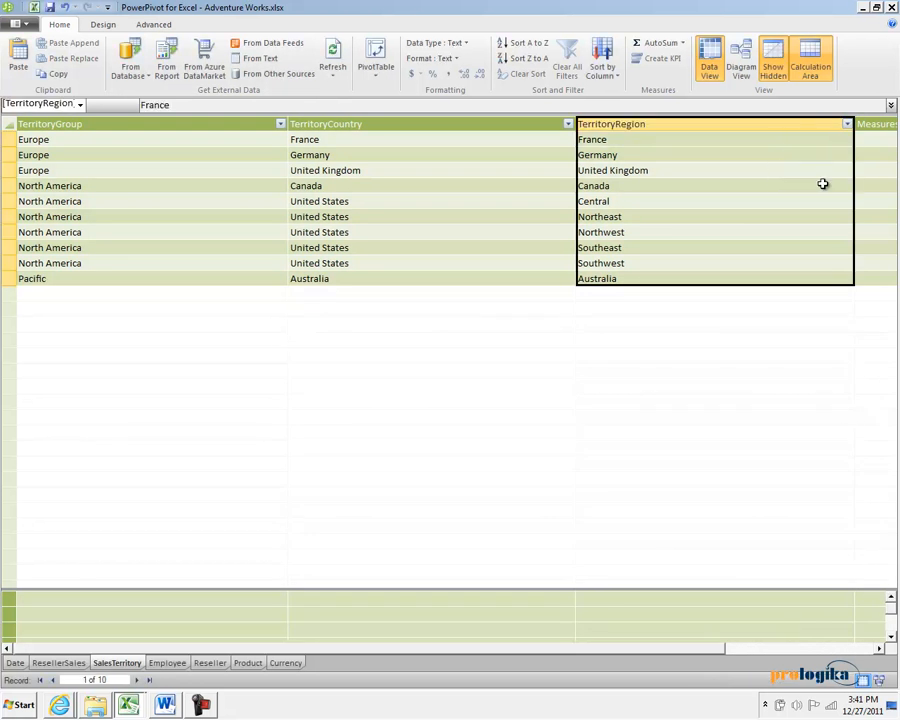
# Step: Rename the MeasuresSales Amount column of the SalesTerritory table as Revenue
pyautogui.click(790, 646)
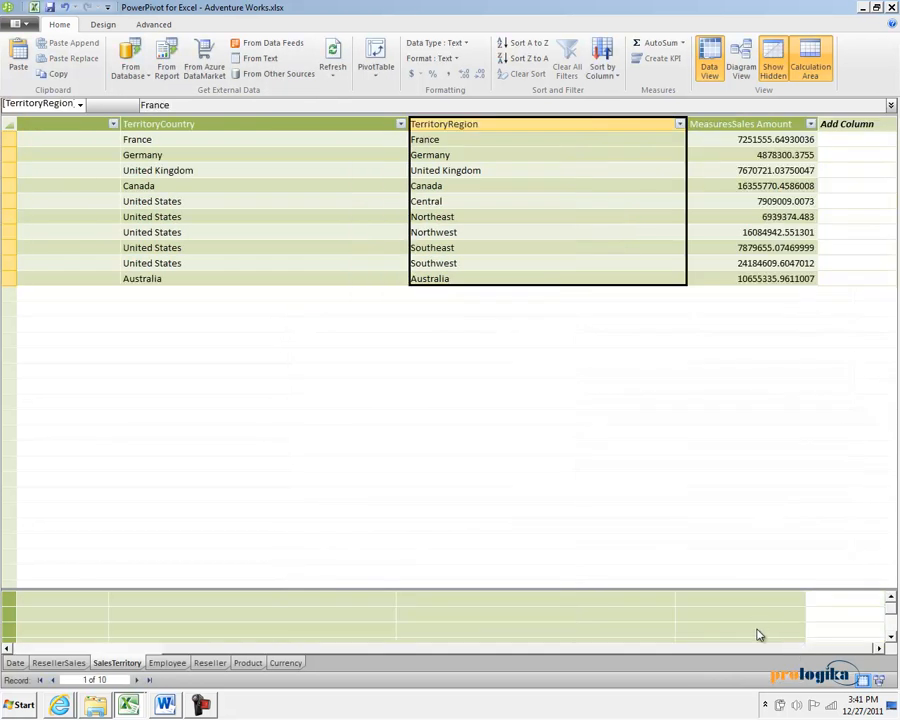
pyautogui.click(725, 126)
pyautogui.doubleClick(760, 124)
pyautogui.write('Rev')
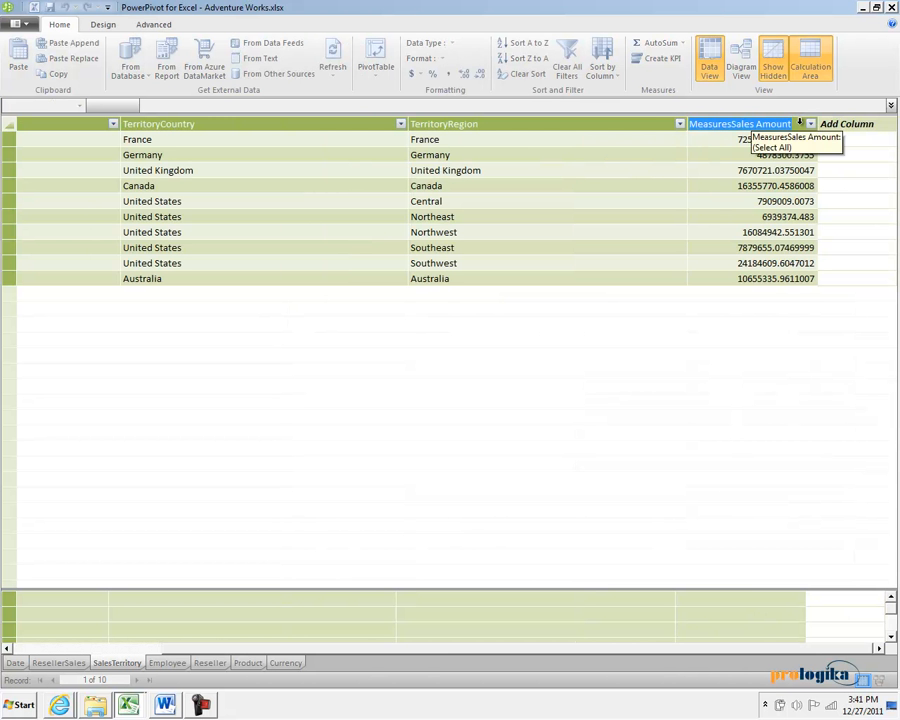
pyautogui.write('enue')
pyautogui.press('Return')
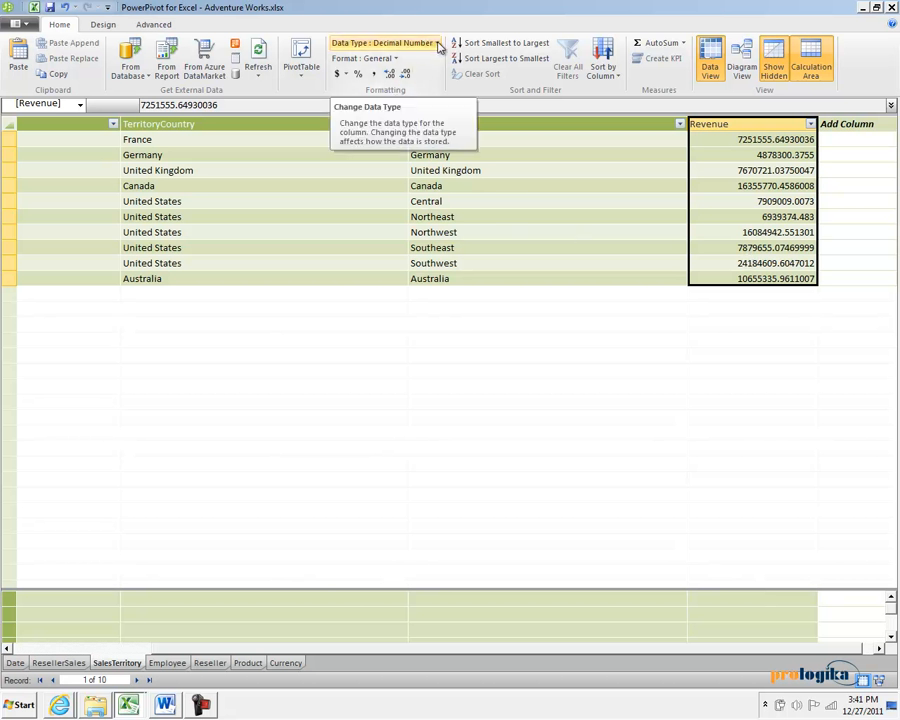
# Step: Change the Revenue column's data type to Currency, accept the possible precision loss, and format it without decimal places
pyautogui.click(437, 44)
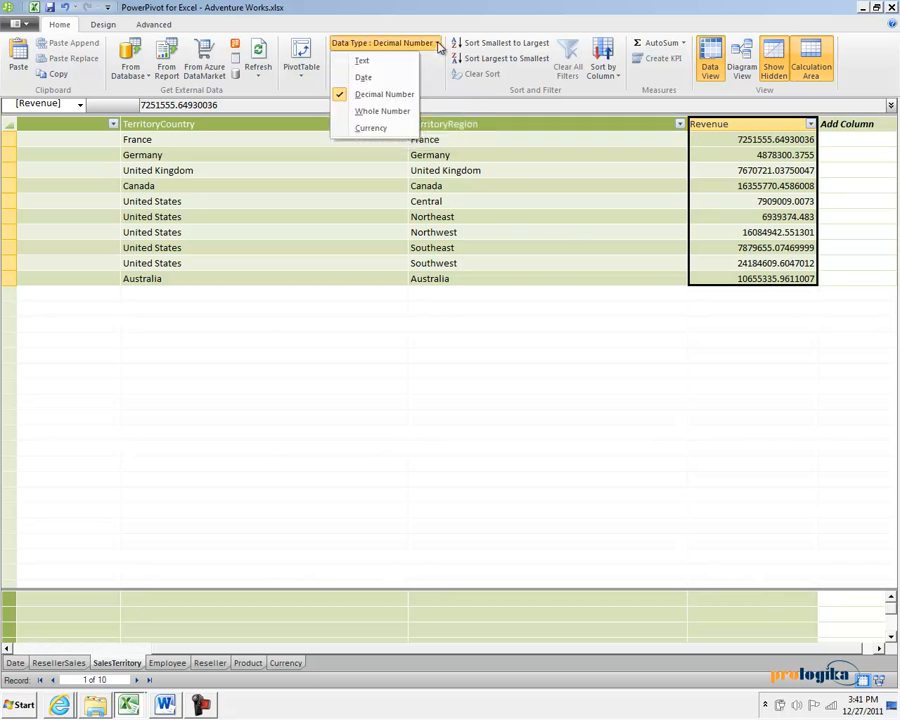
pyautogui.click(371, 128)
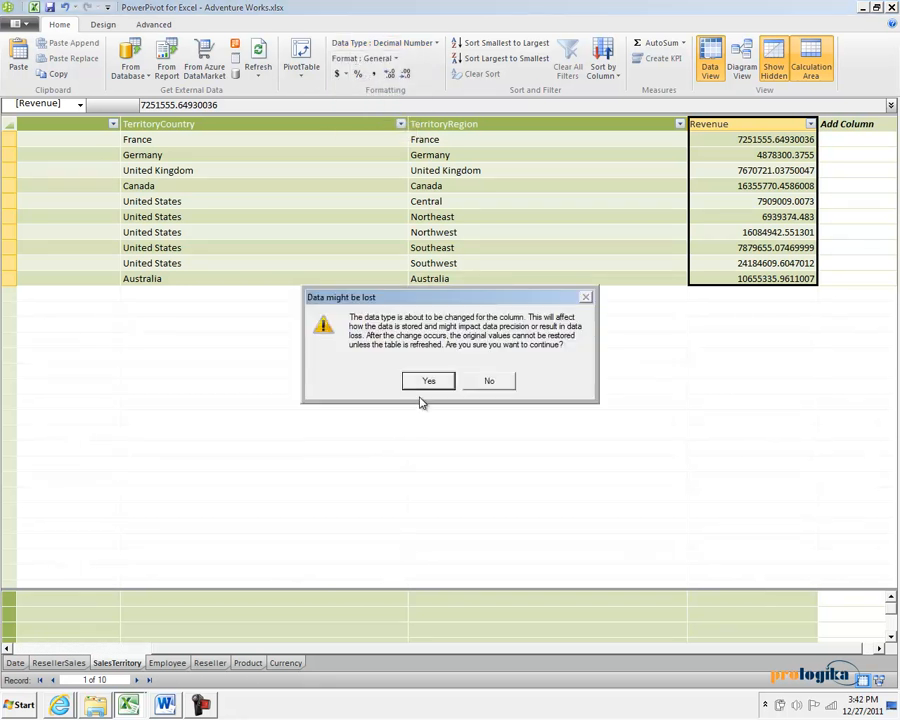
pyautogui.moveTo(394, 301); pyautogui.dragTo(433, 283)
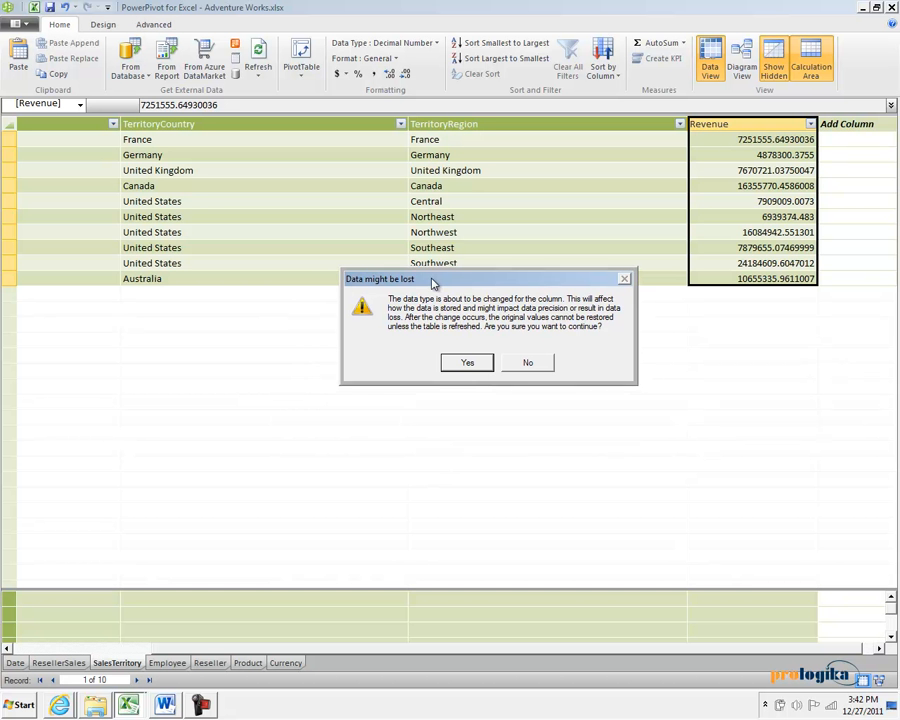
pyautogui.click(466, 364)
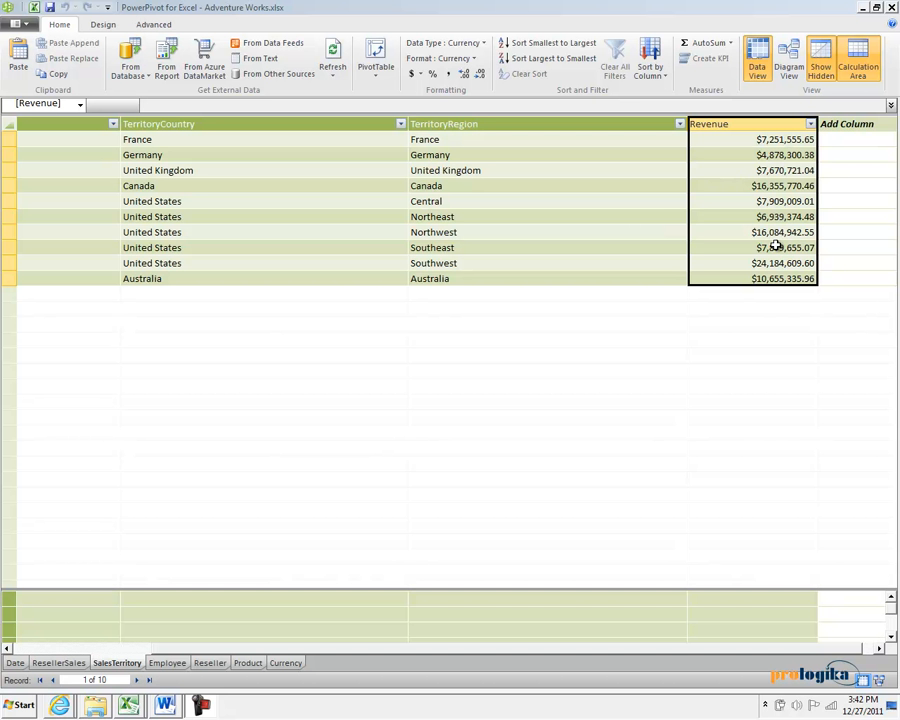
pyautogui.click(480, 76)
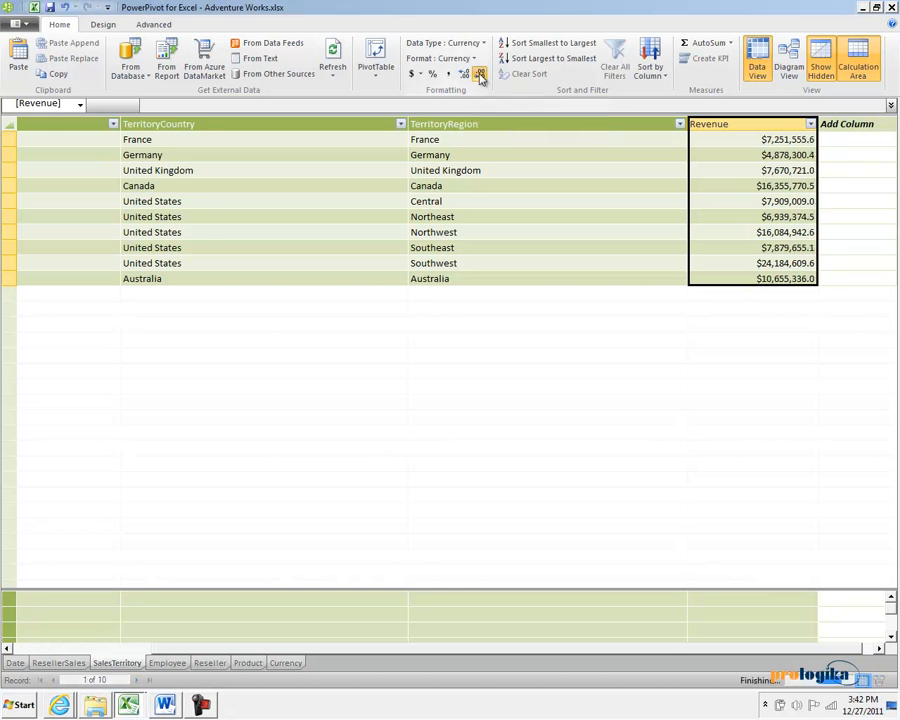
pyautogui.click(480, 77)
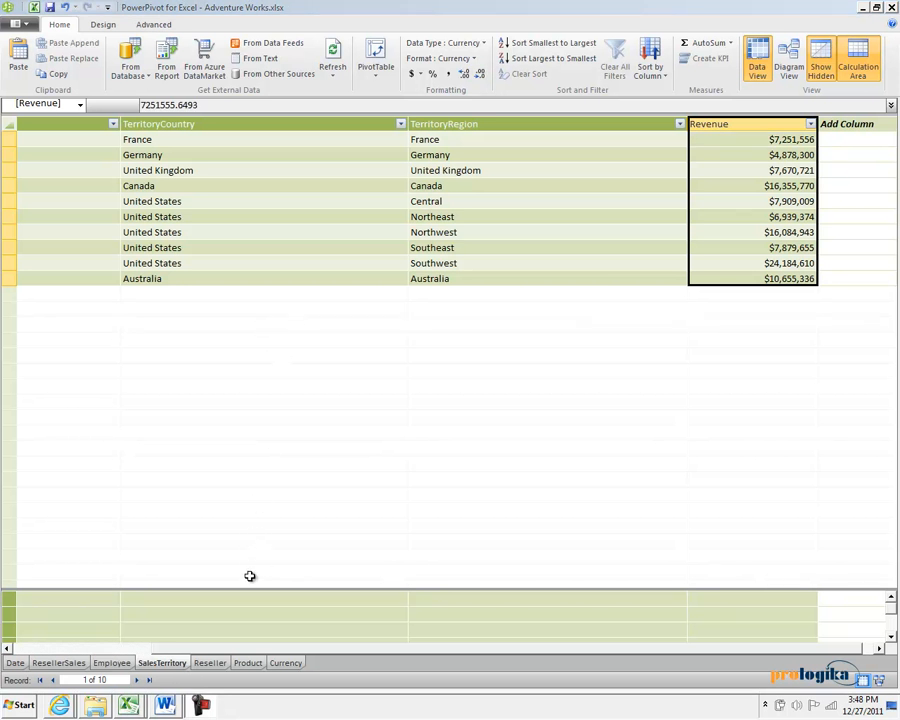
# Step: Hide the ResellerKey column of the Reseller table from client tools
pyautogui.click(210, 663)
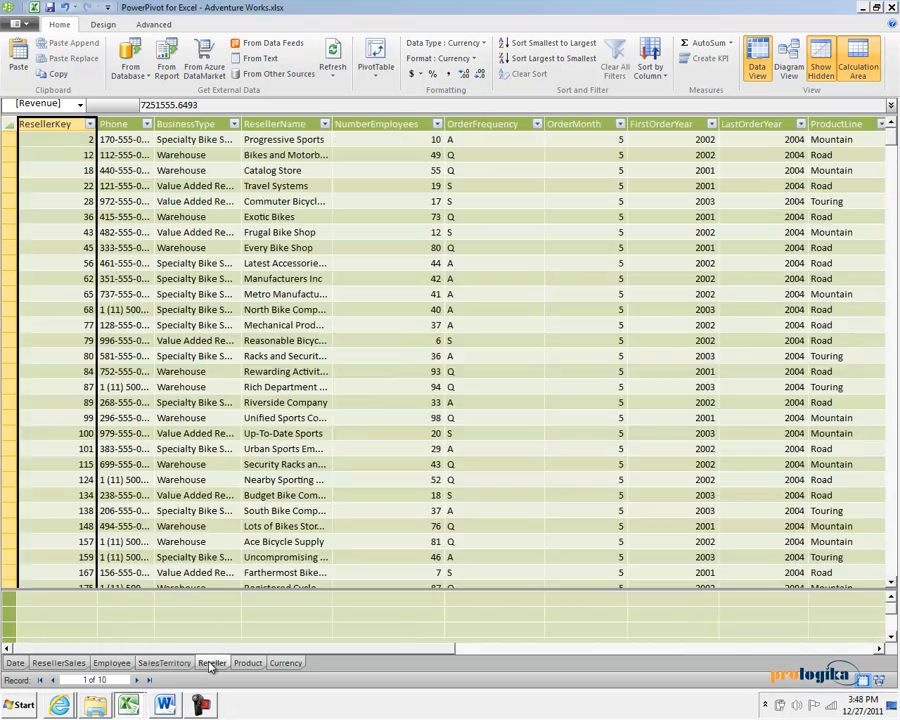
pyautogui.rightClick(77, 124)
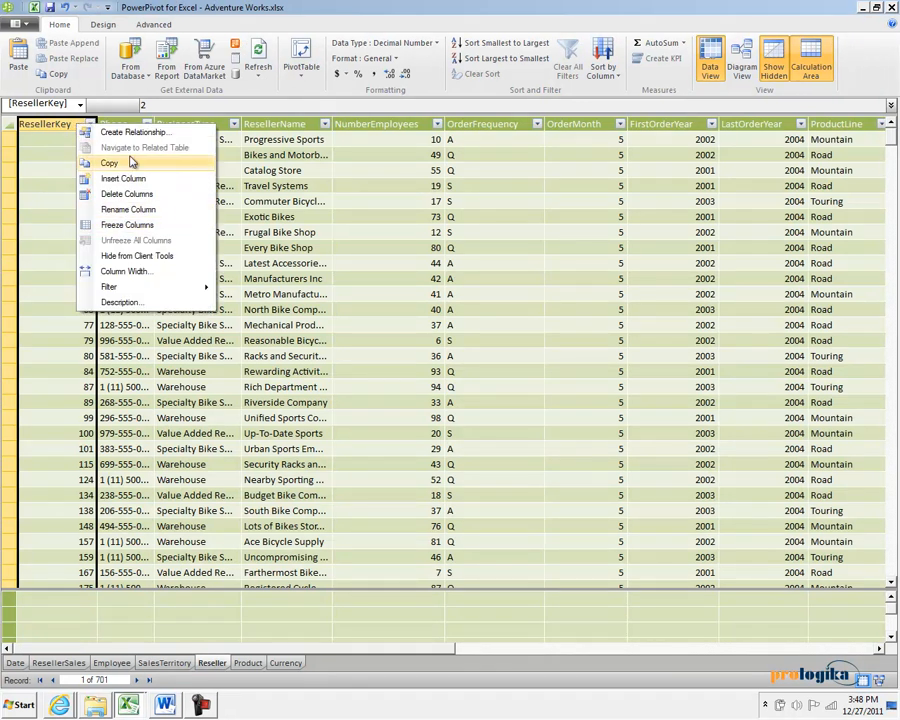
pyautogui.click(126, 257)
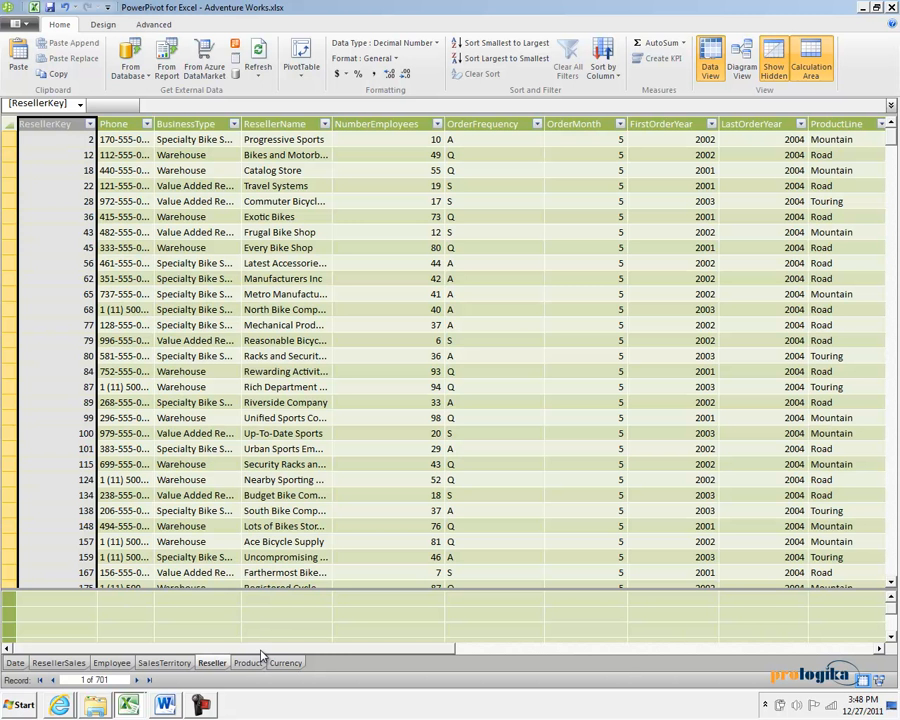
# Step: Freeze the ResellerKey column of the Reseller table so it stays in view during horizontal scrolling
pyautogui.moveTo(261, 651); pyautogui.dragTo(237, 648)
pyautogui.moveTo(351, 646)
pyautogui.mouseDown()
pyautogui.moveTo(390, 655)
pyautogui.moveTo(717, 649)
pyautogui.moveTo(338, 648)
pyautogui.mouseUp()
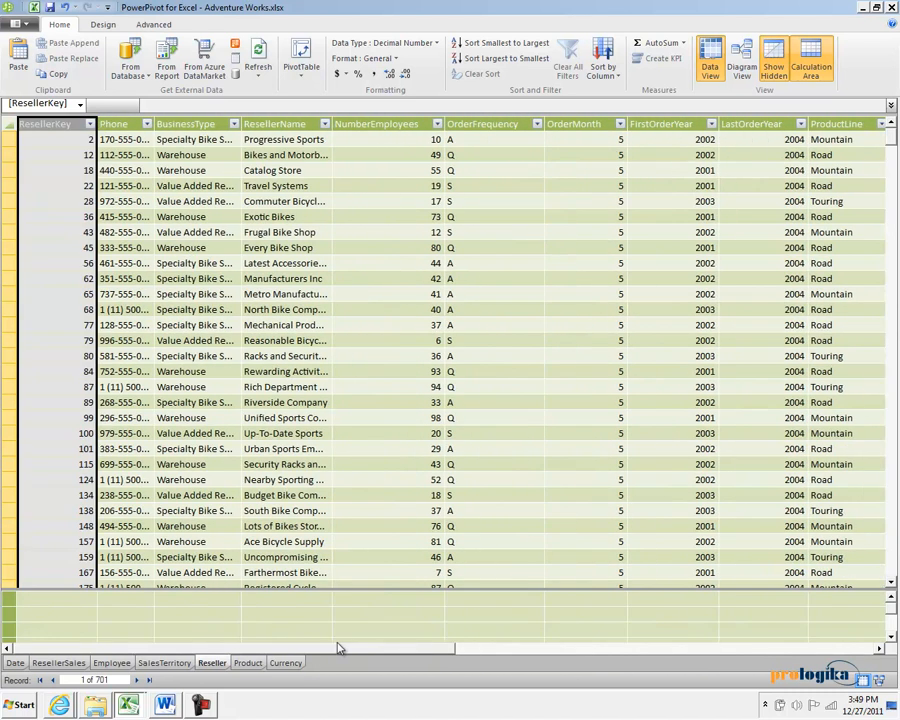
pyautogui.rightClick(53, 127)
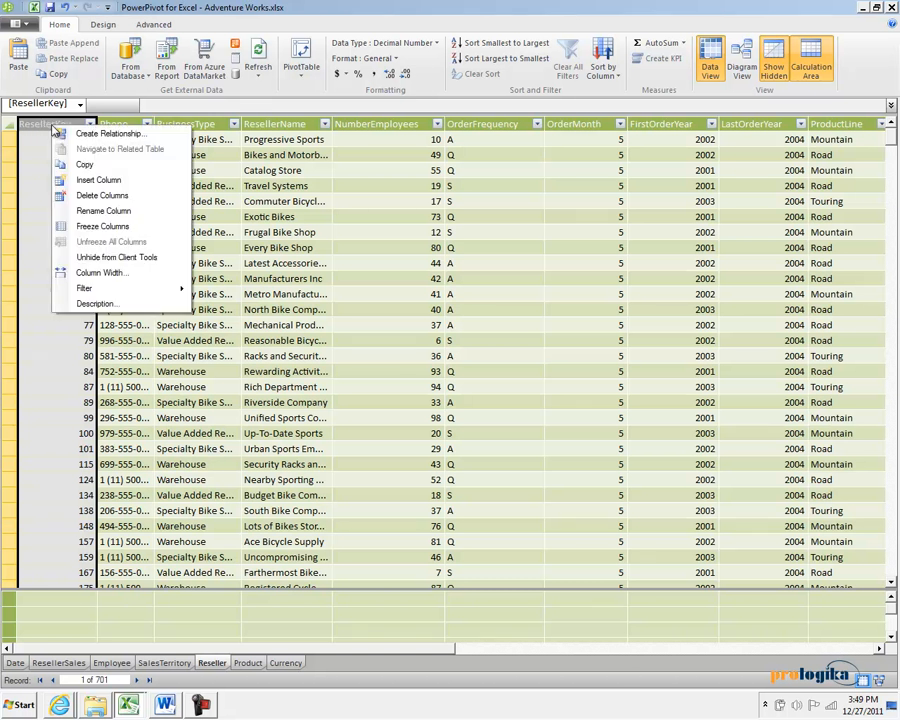
pyautogui.click(100, 228)
pyautogui.moveTo(212, 649); pyautogui.dragTo(185, 629)
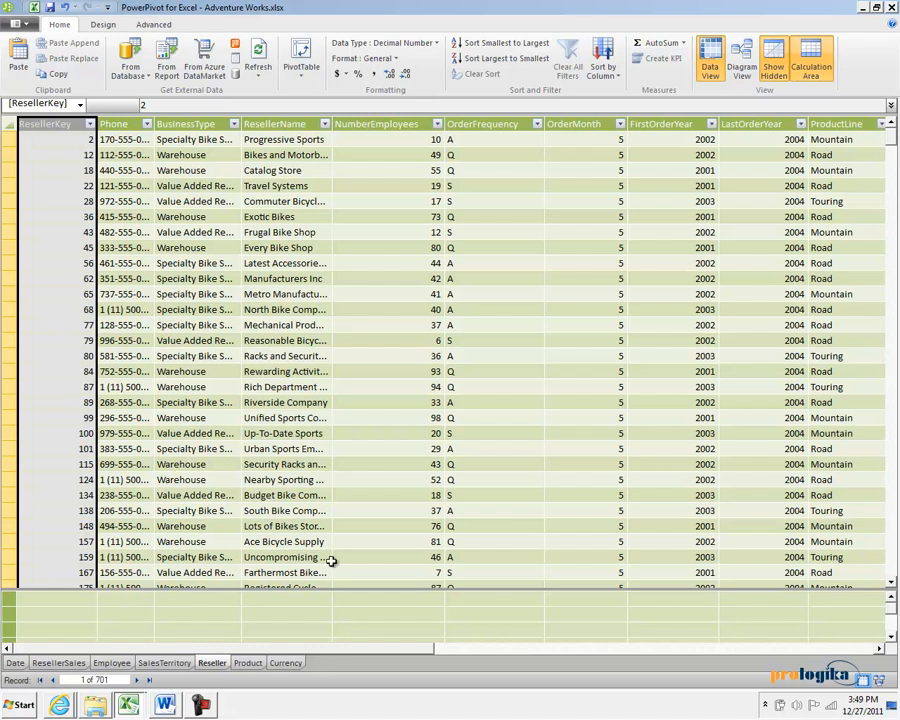
# Step: Convert the AnnualSales column of the Reseller table to the Currency data type with no decimal places
pyautogui.moveTo(390, 649); pyautogui.dragTo(797, 643)
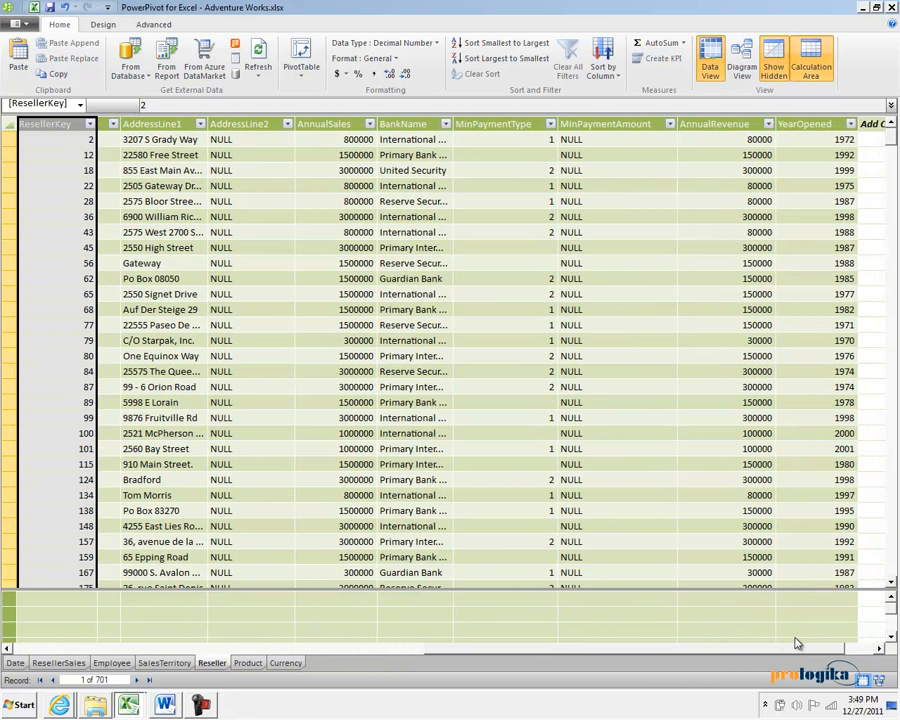
pyautogui.click(333, 124)
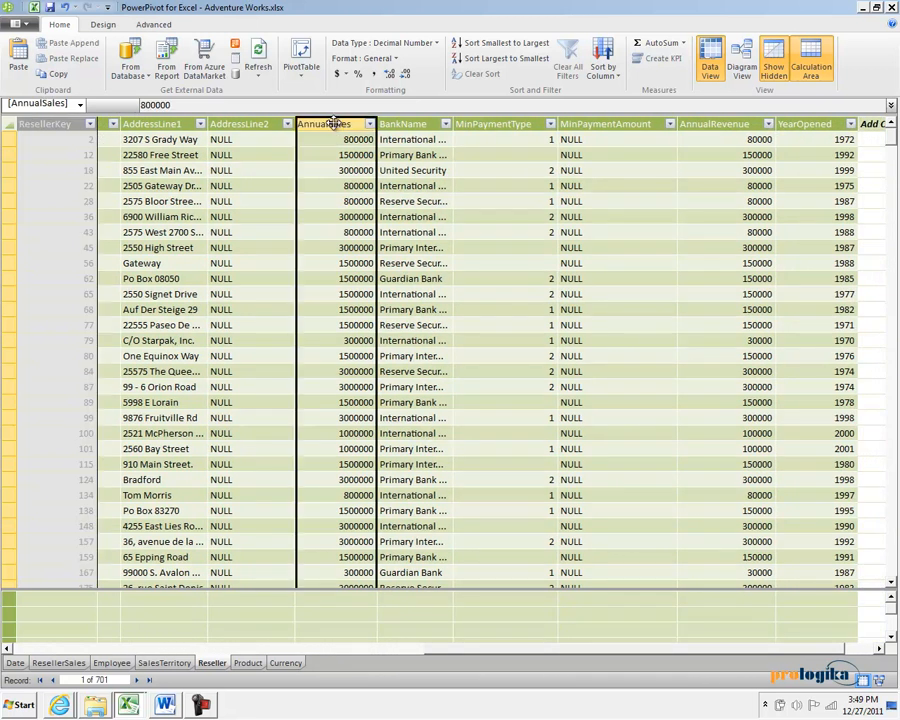
pyautogui.click(436, 46)
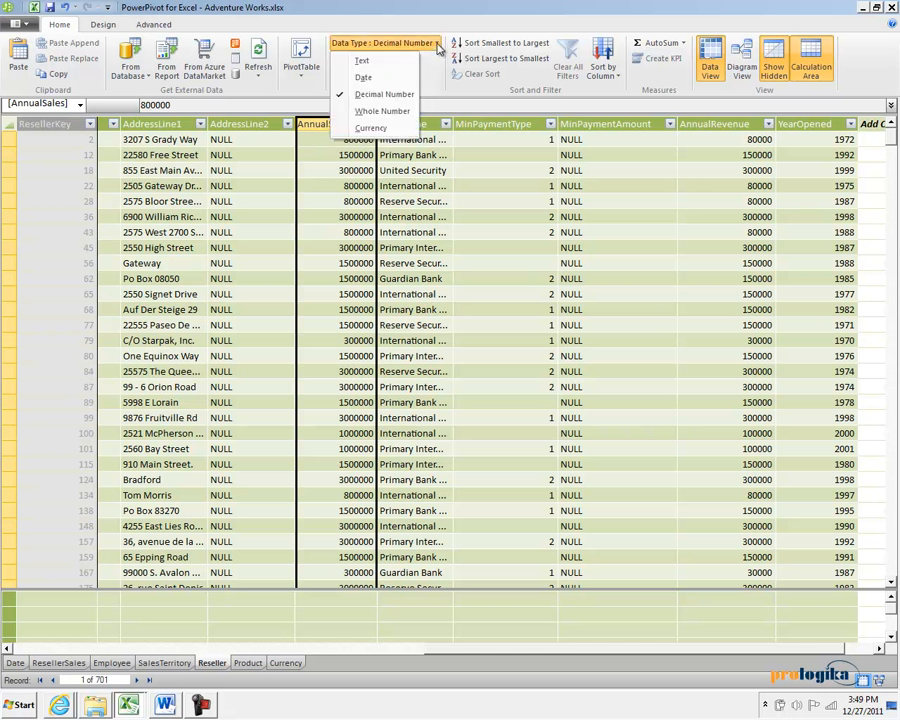
pyautogui.click(378, 143)
pyautogui.click(424, 383)
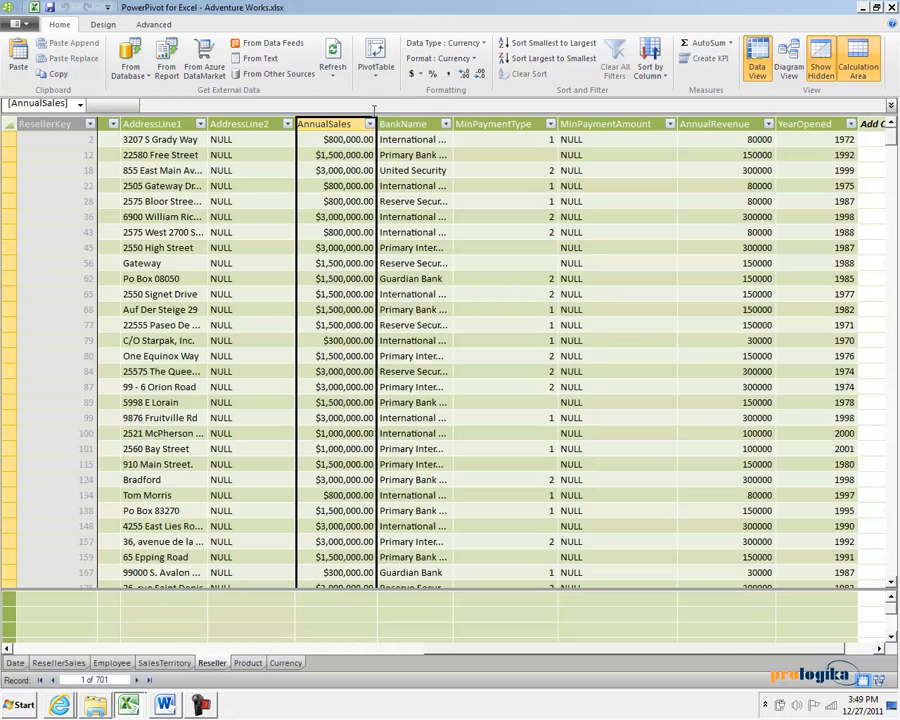
pyautogui.click(480, 76)
pyautogui.click(481, 78)
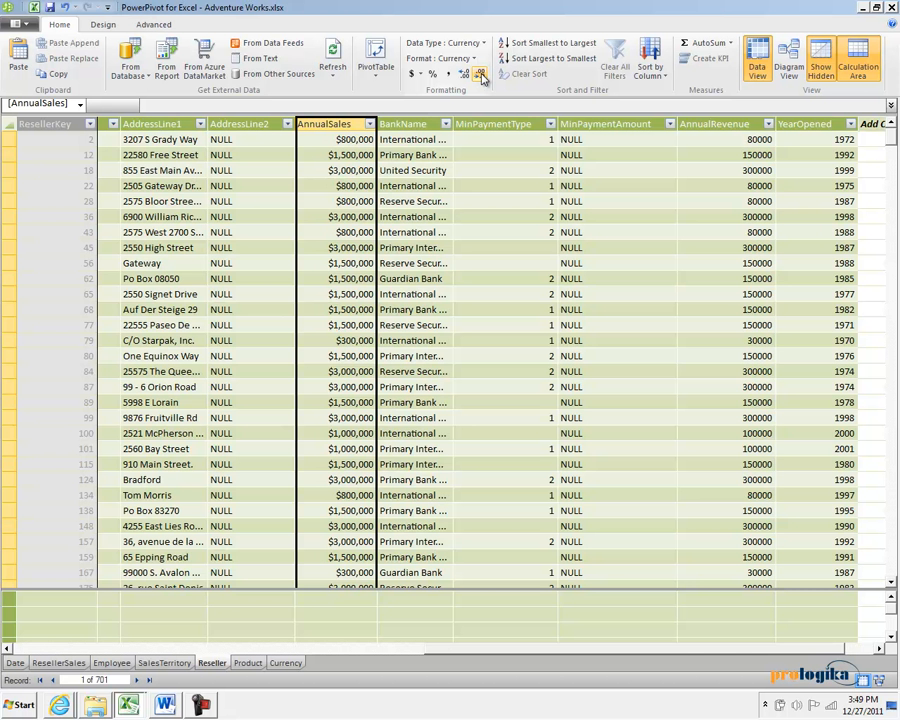
# Step: Set the Reseller table's AnnualRevenue column to the Currency data type and remove its decimal places
pyautogui.click(735, 124)
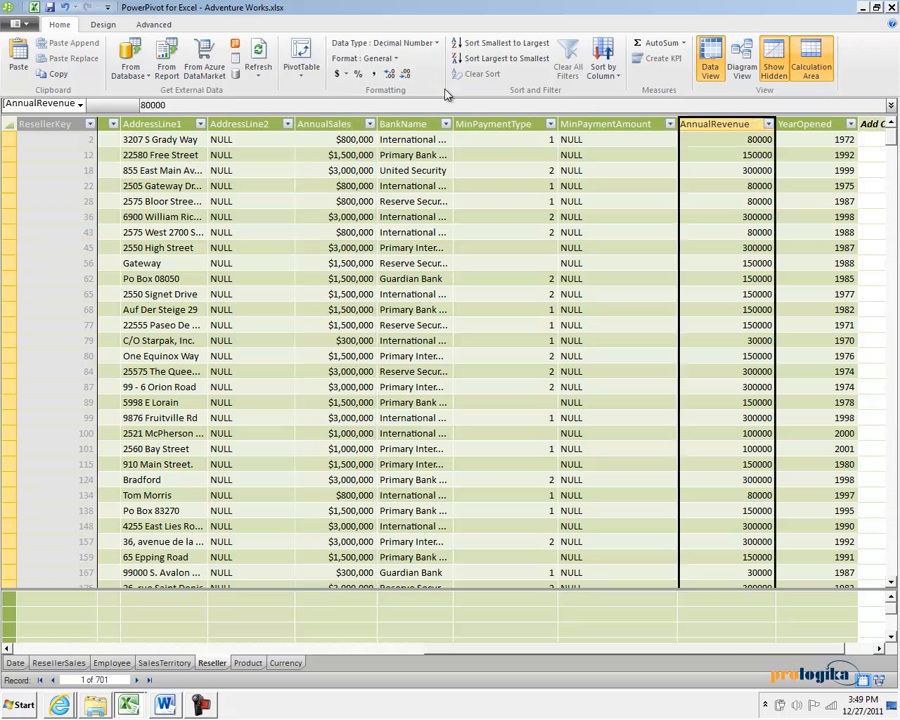
pyautogui.click(435, 44)
pyautogui.click(370, 128)
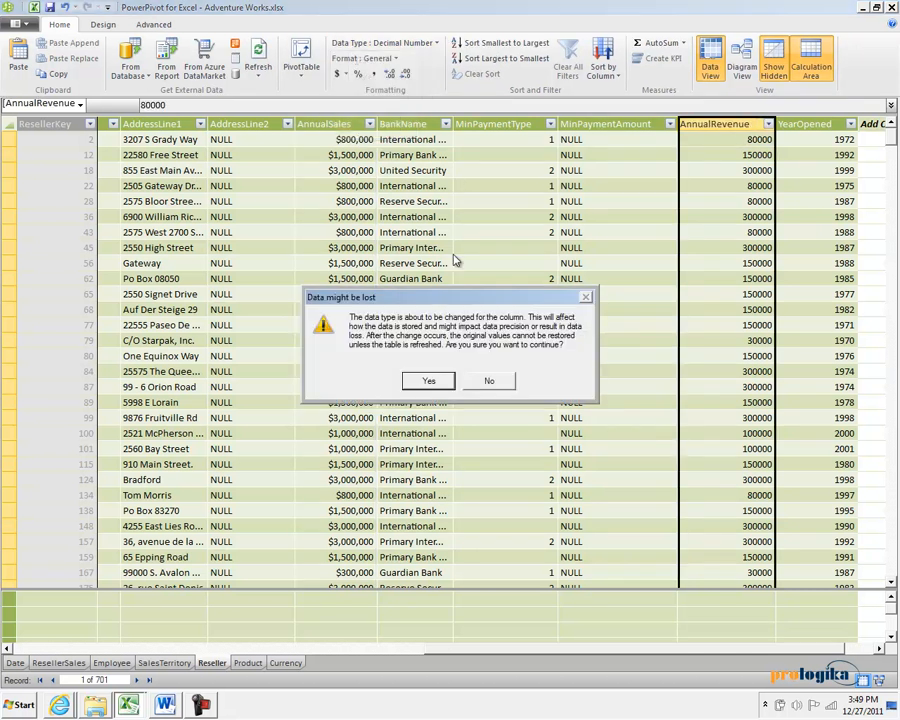
pyautogui.click(424, 377)
pyautogui.click(409, 75)
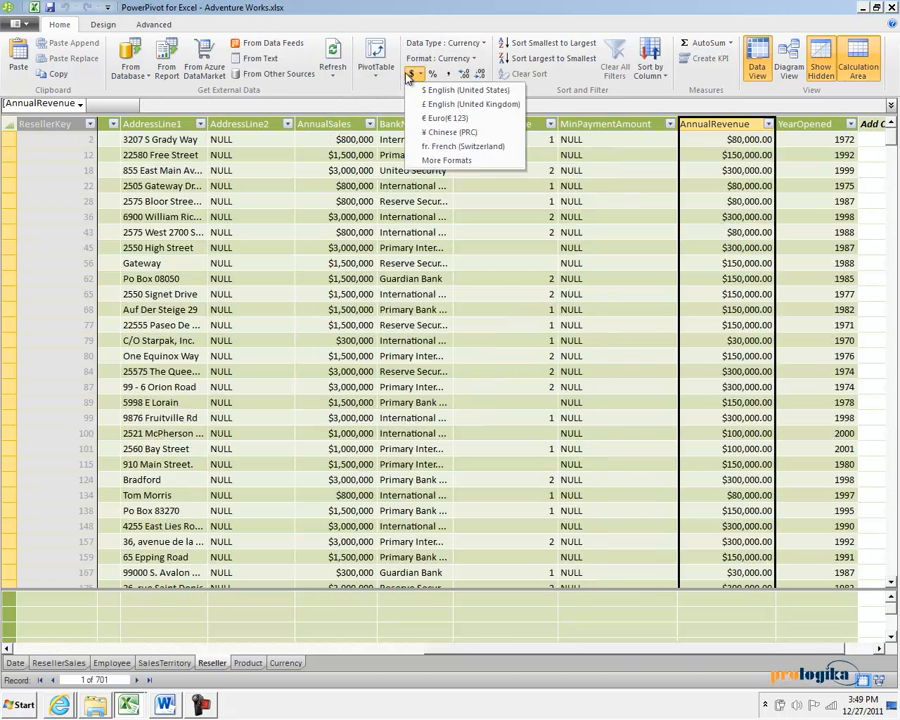
pyautogui.click(479, 75)
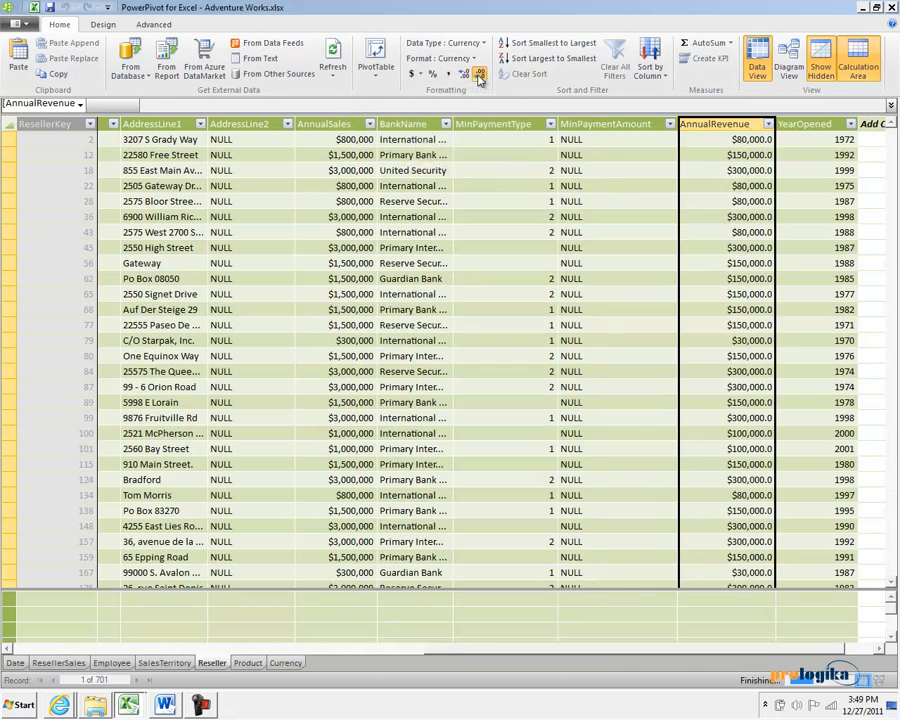
pyautogui.click(479, 75)
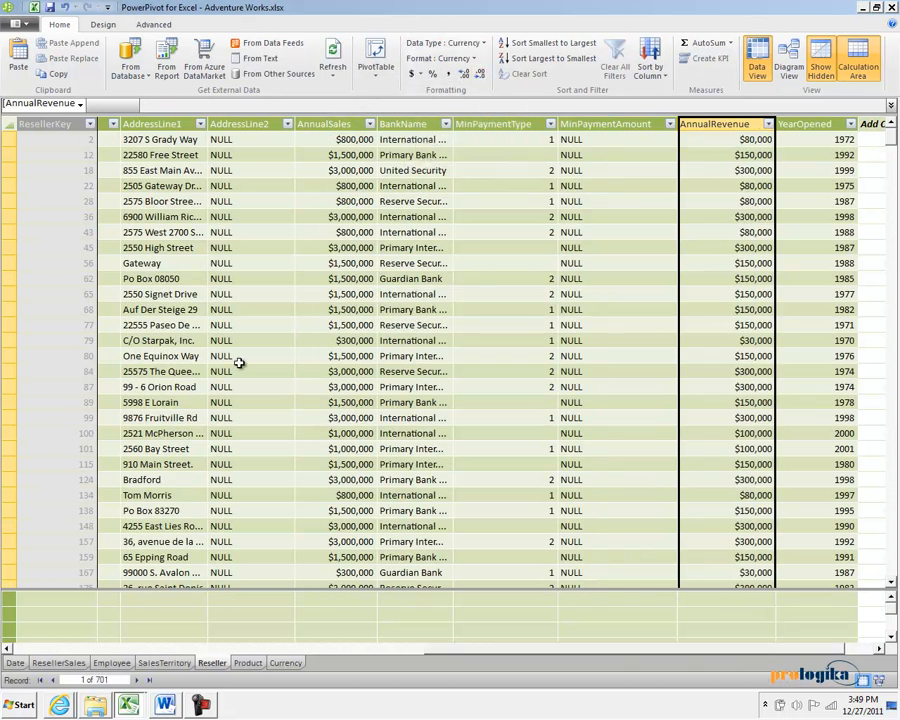
# Step: Delete the ShowDescription column from the Product table
pyautogui.click(247, 668)
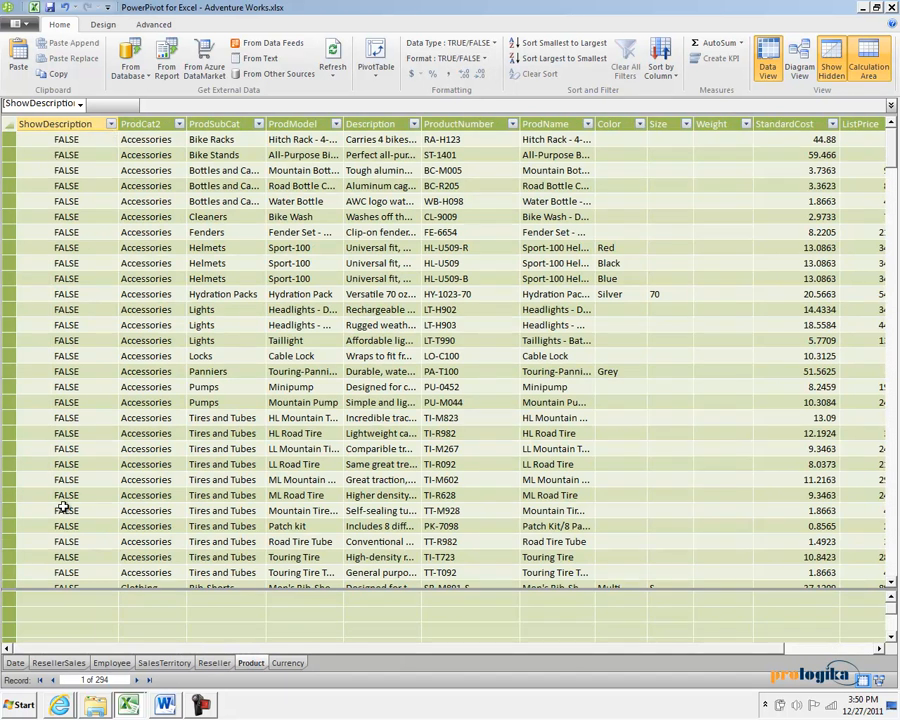
pyautogui.click(53, 122)
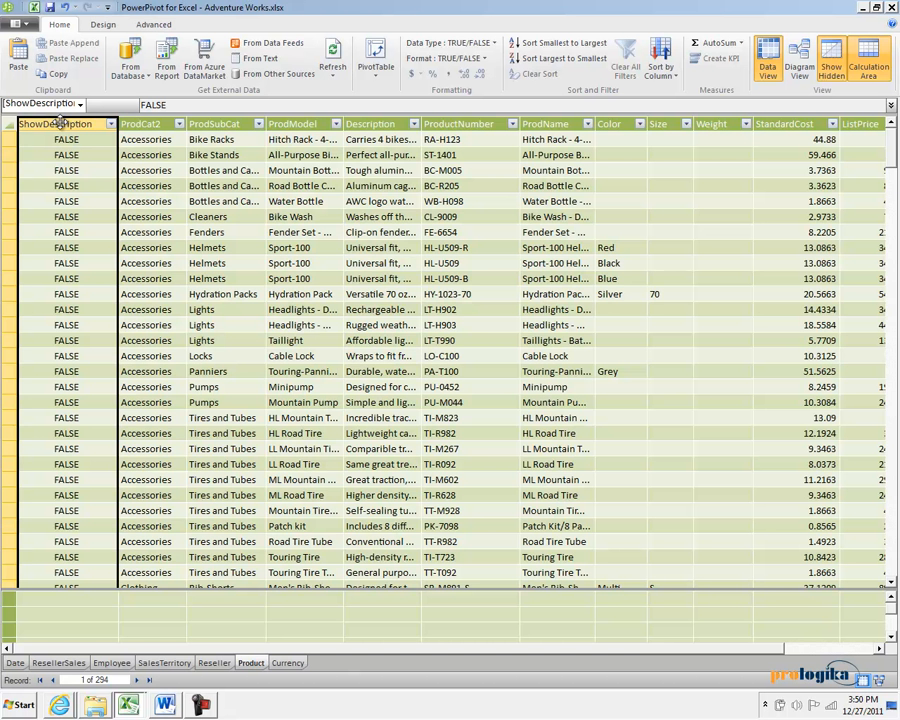
pyautogui.rightClick(61, 124)
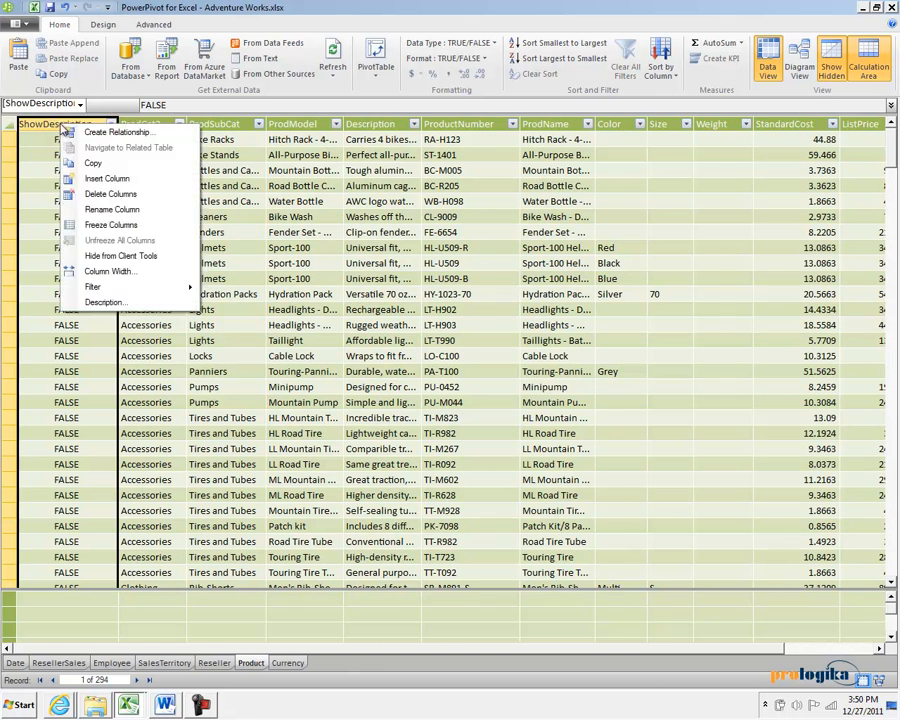
pyautogui.click(124, 195)
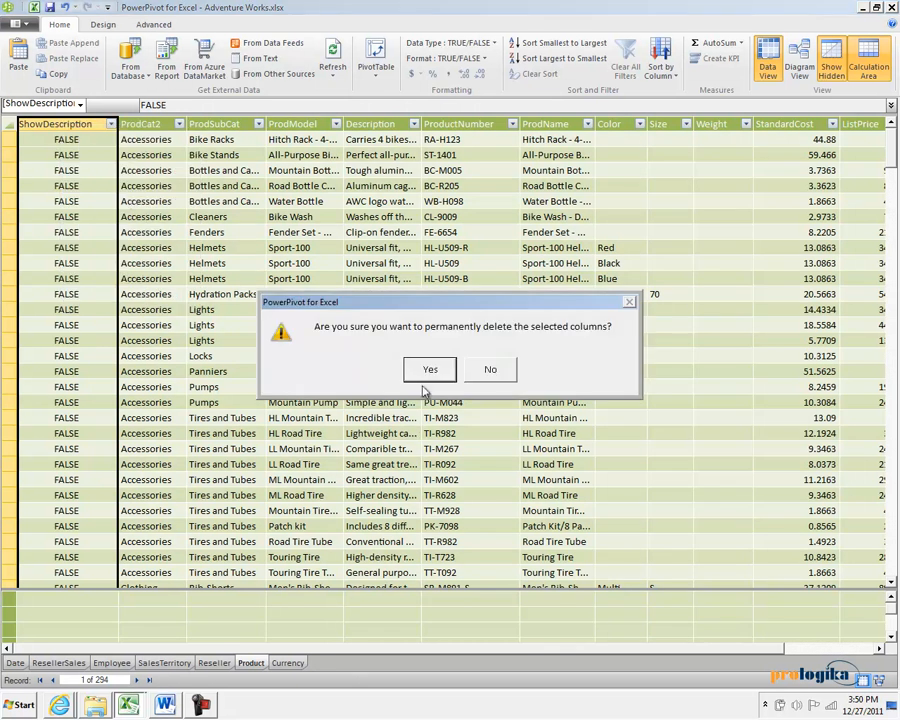
pyautogui.click(426, 310)
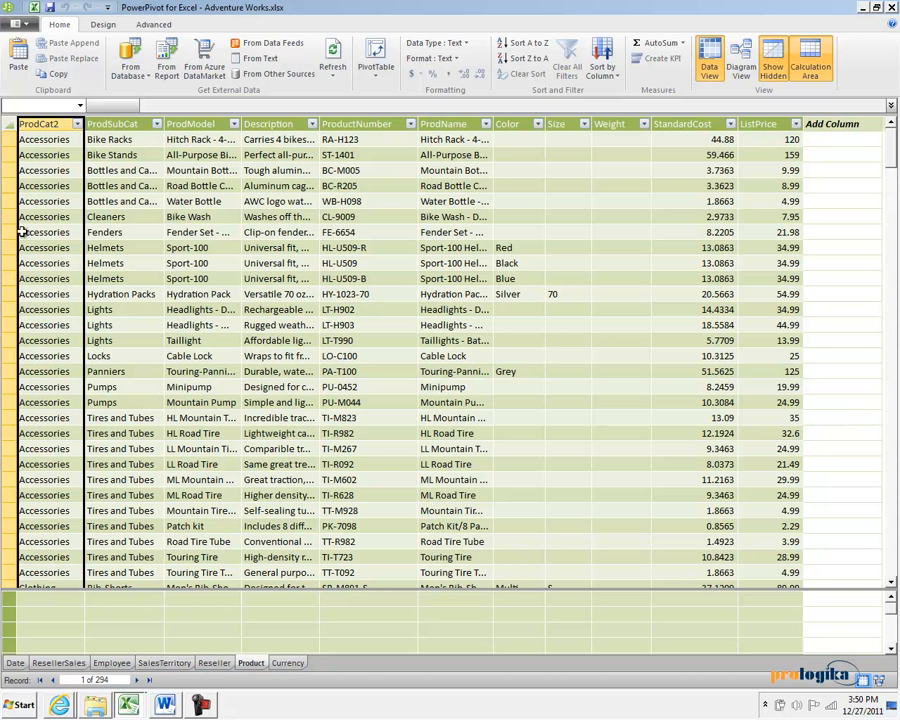
# Step: Rename the ProdCat2 column of the Product table to ProductCategory
pyautogui.doubleClick(50, 125)
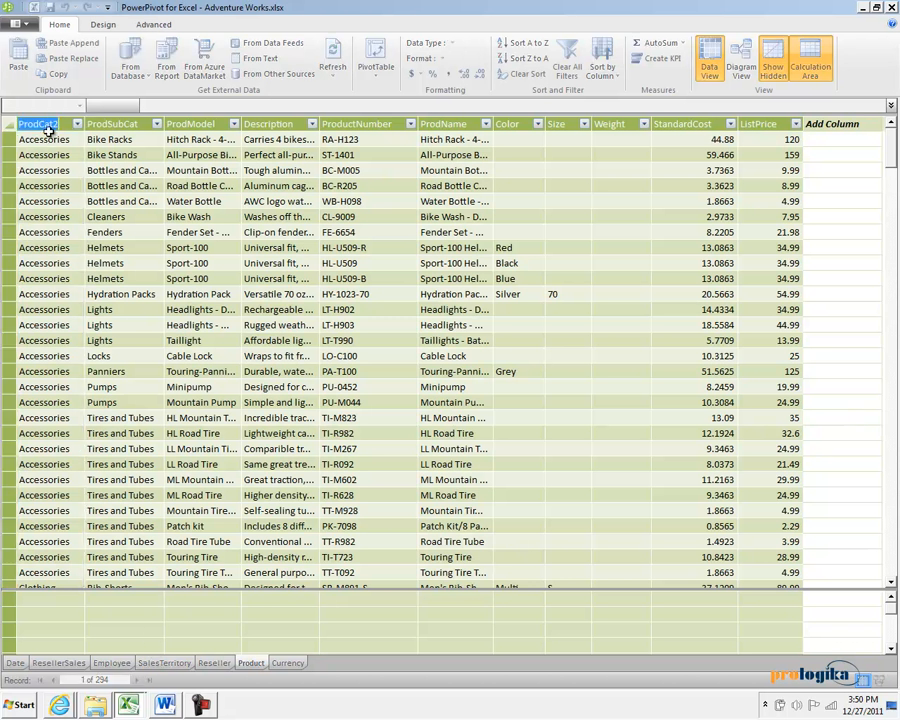
pyautogui.moveTo(40, 126); pyautogui.dragTo(61, 128)
pyautogui.write('uctCategory')
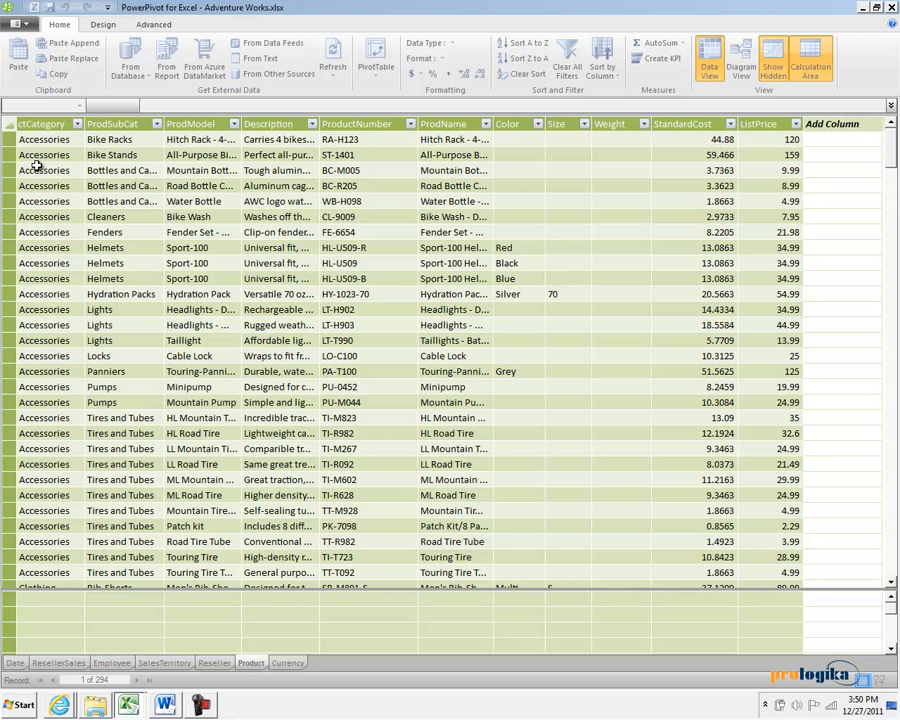
# Step: Rename the ProdSubCat column of the Product table to ProductSubcategory
pyautogui.click(110, 123)
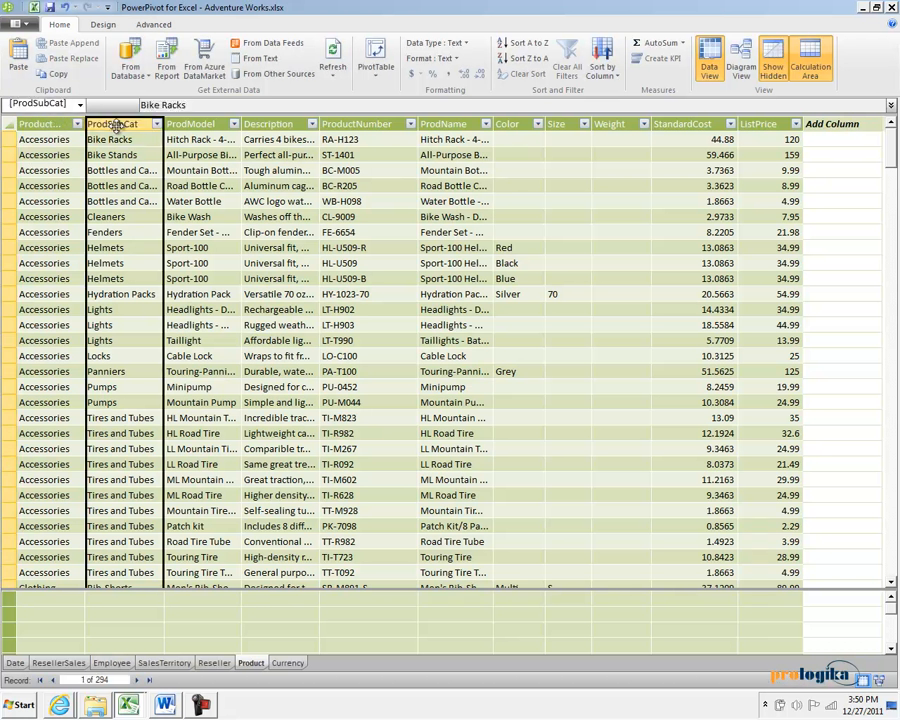
pyautogui.doubleClick(112, 123)
pyautogui.moveTo(123, 123); pyautogui.dragTo(146, 123)
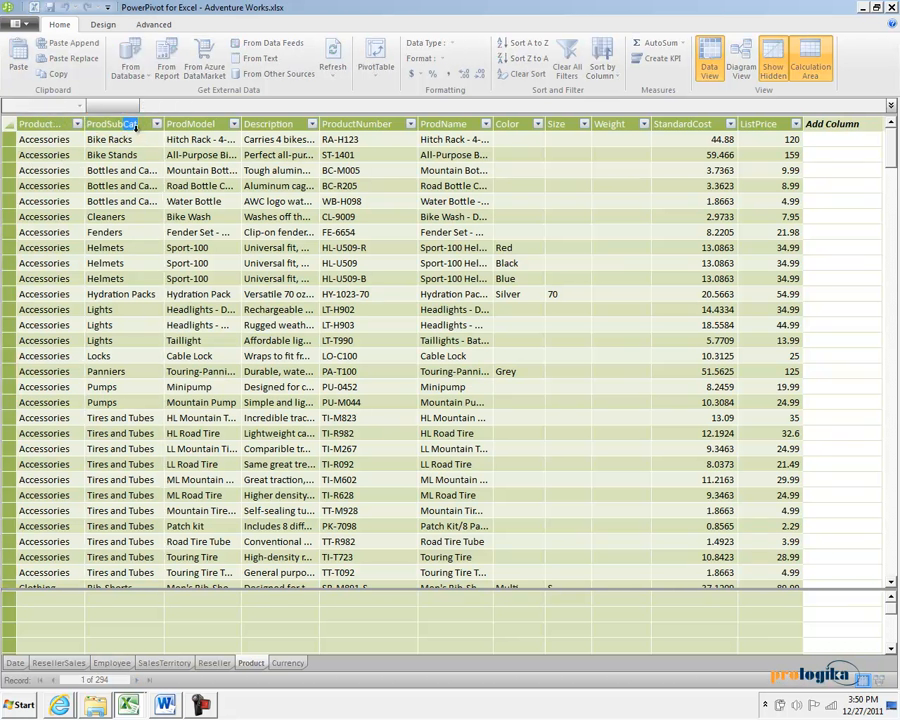
pyautogui.press('BackSpace')
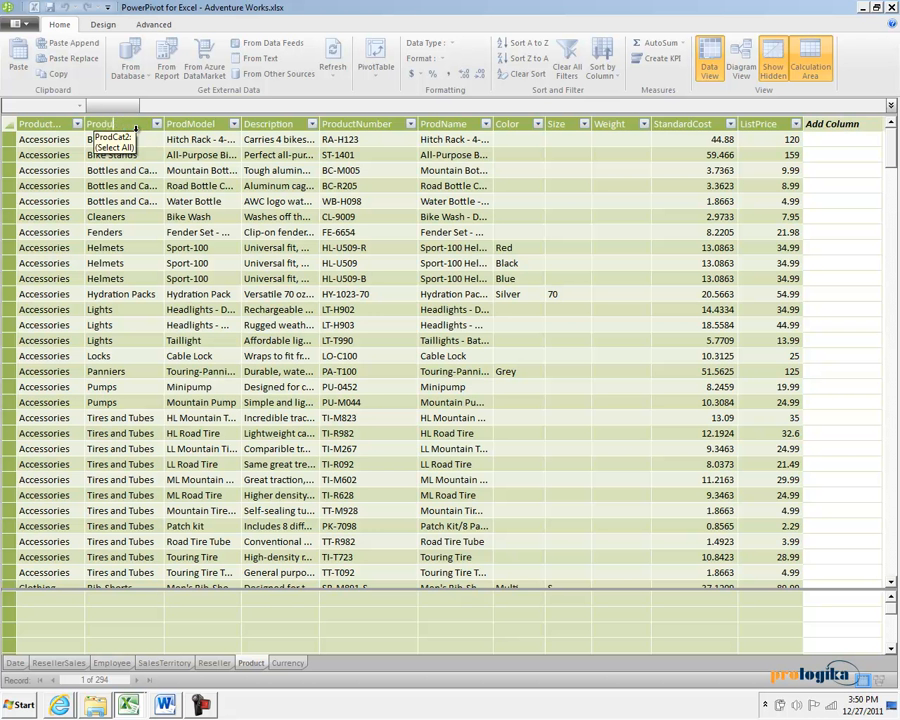
pyautogui.write('category')
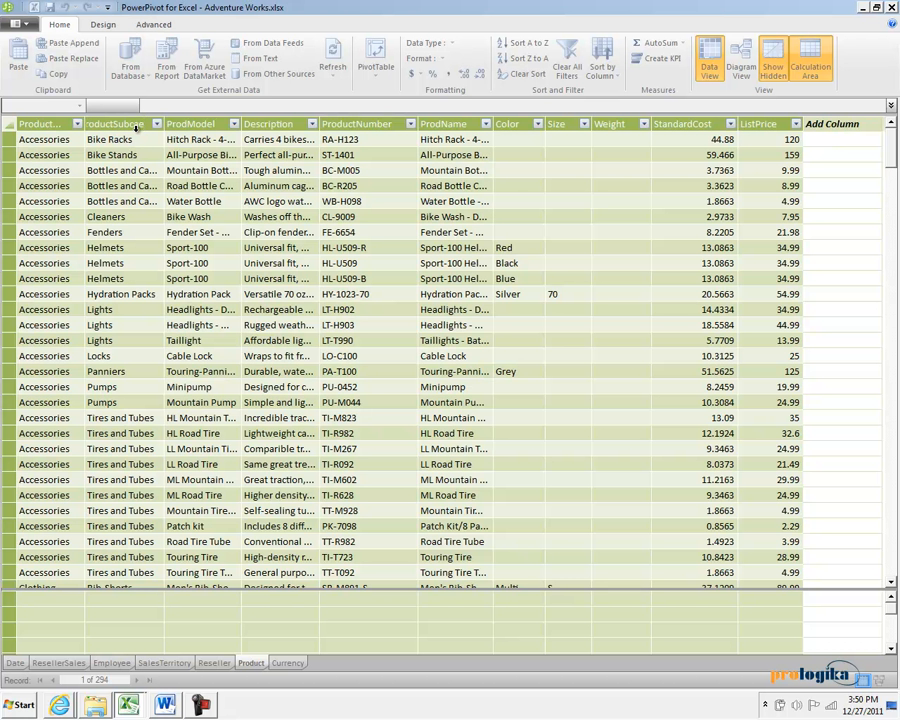
pyautogui.write('ry')
# Step: Rename the ProdModel column of the Product table to ProductModel
pyautogui.click(193, 119)
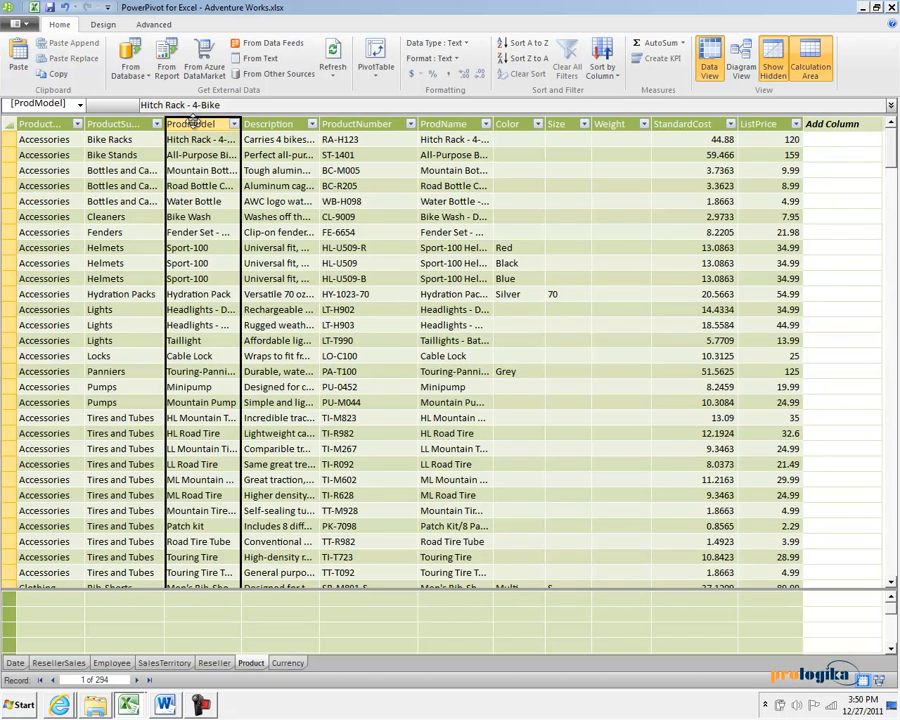
pyautogui.doubleClick(189, 125)
pyautogui.click(187, 125)
pyautogui.write('uct')
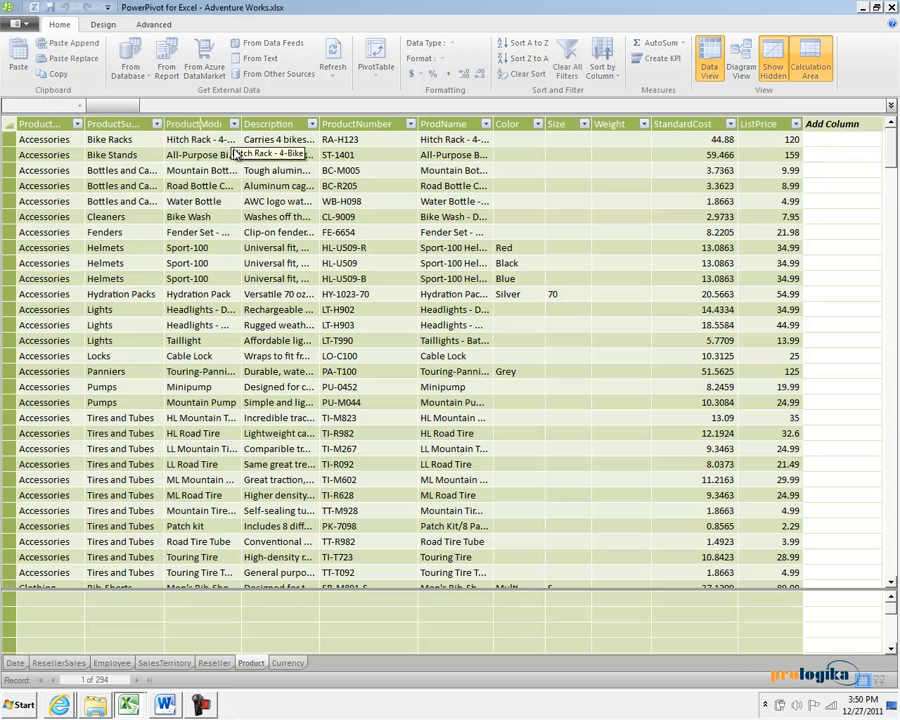
pyautogui.press('Return')
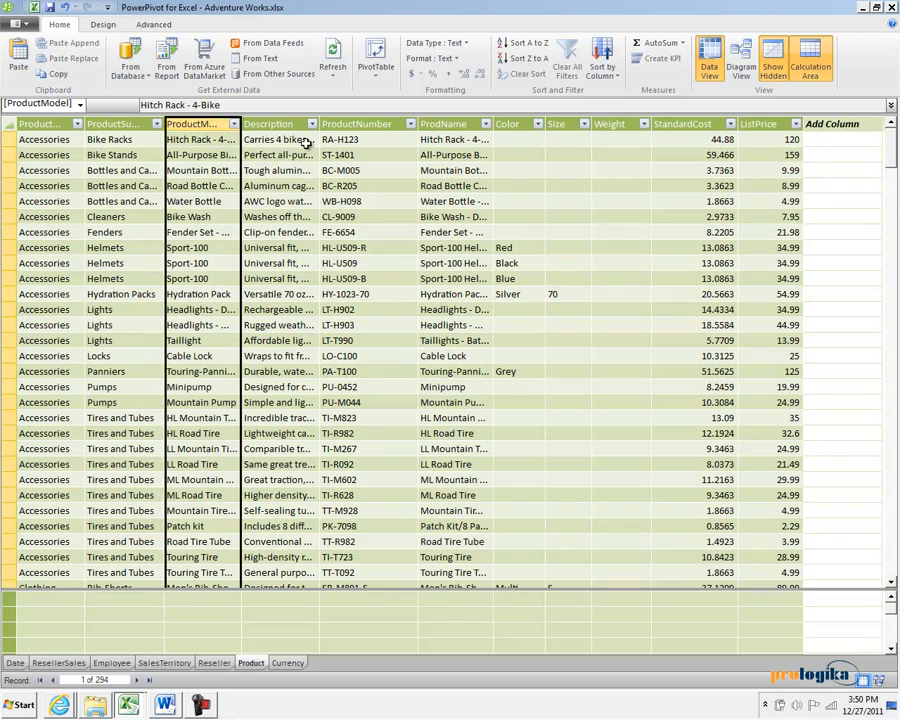
# Step: Rename the ProdName column of the Product table to ProductName
pyautogui.click(443, 124)
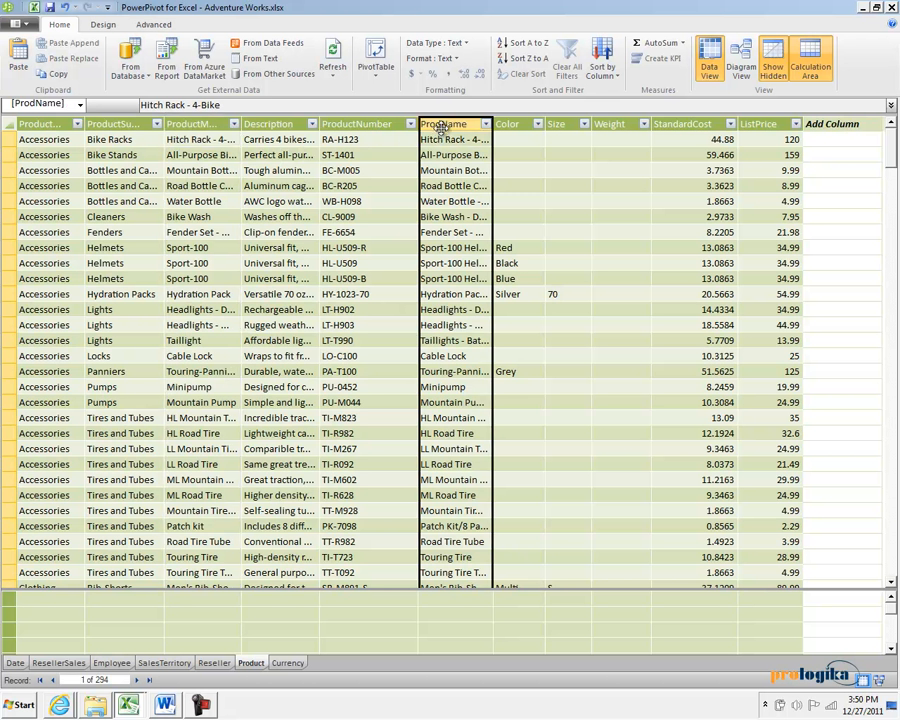
pyautogui.doubleClick(443, 124)
pyautogui.write('uct')
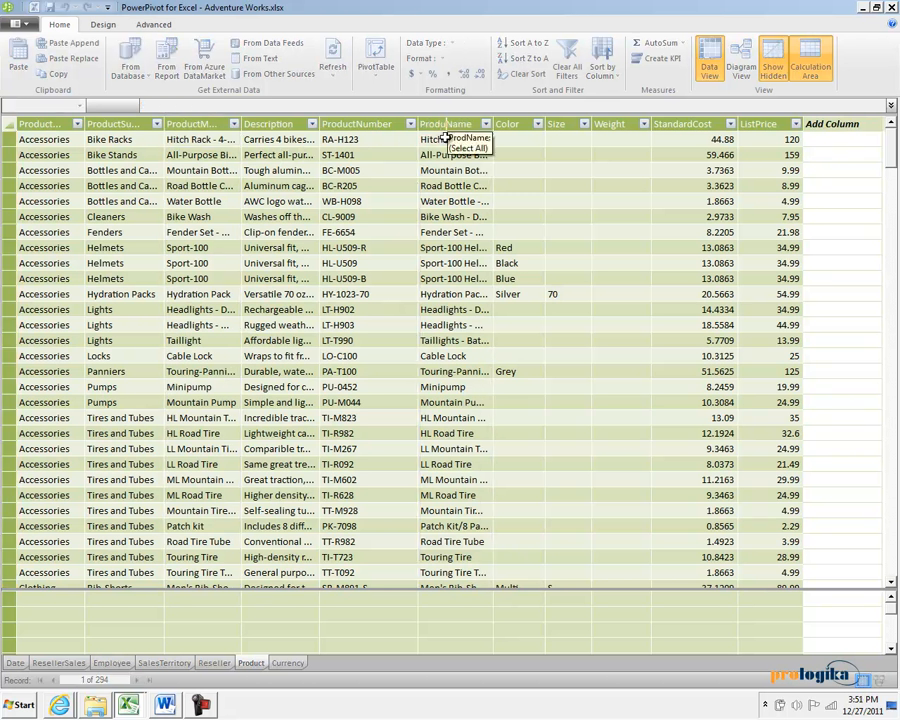
pyautogui.press('Return')
# Step: Change the StandardCost and ListPrice columns of the Product table together to the Currency data type
pyautogui.moveTo(680, 124); pyautogui.dragTo(765, 124)
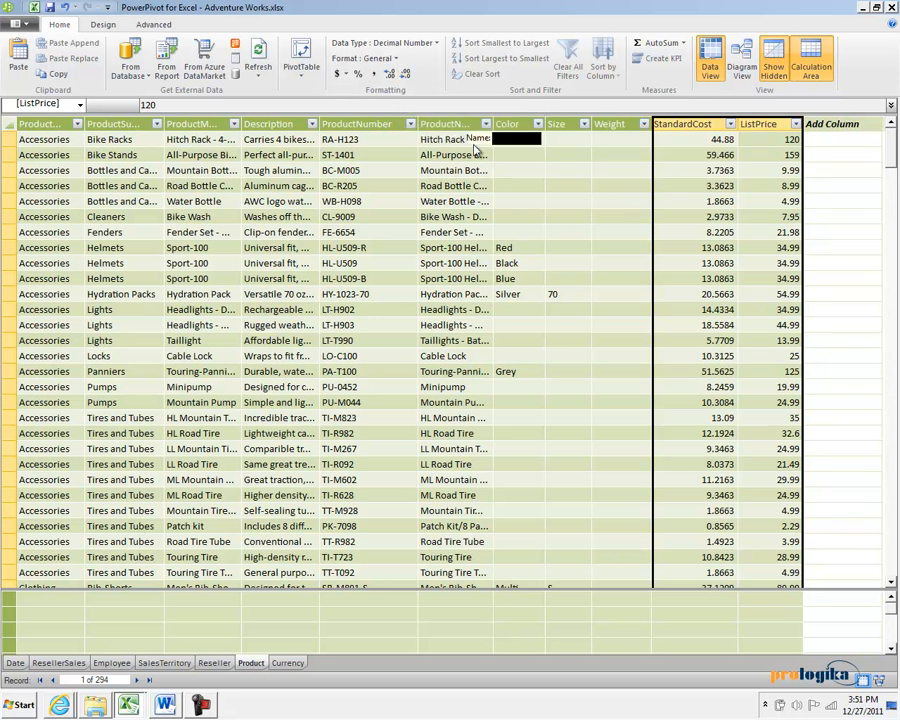
pyautogui.click(435, 43)
pyautogui.click(384, 128)
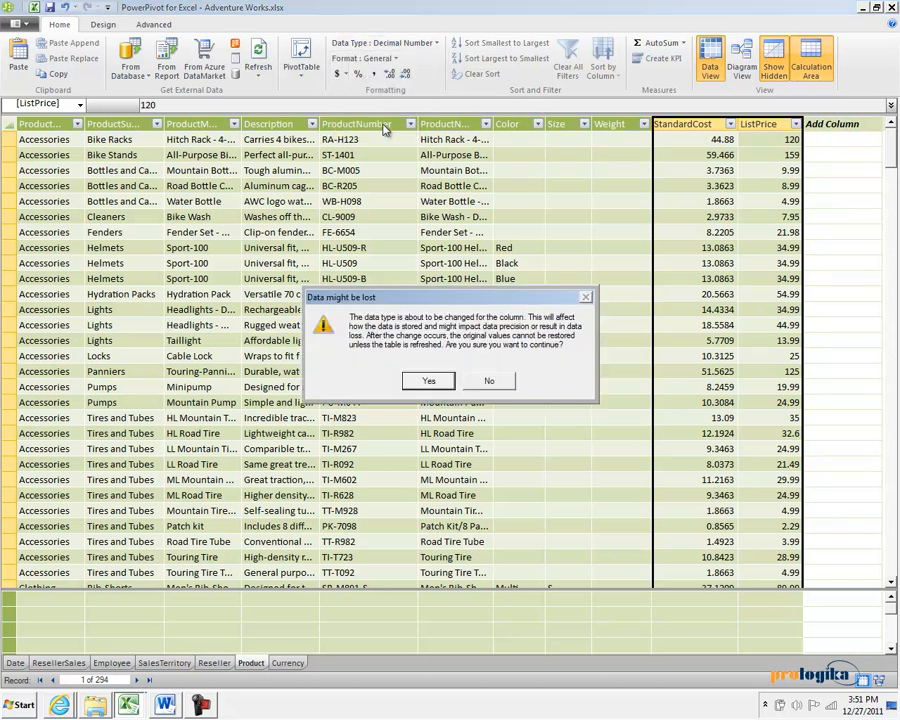
pyautogui.click(427, 384)
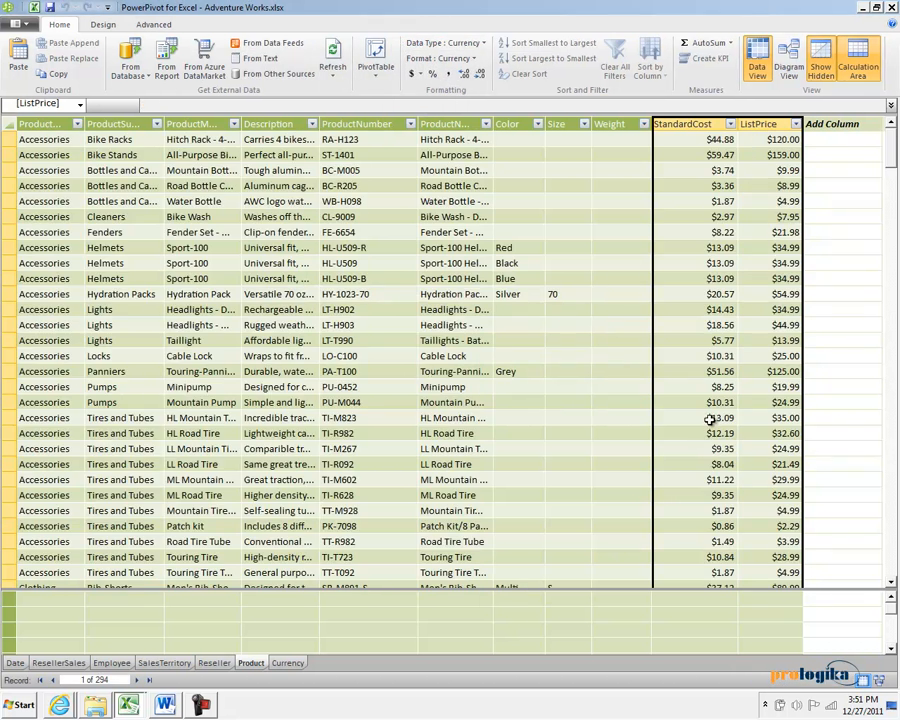
# Step: Hide the AW ID column of the Currency table from client tools
pyautogui.click(289, 663)
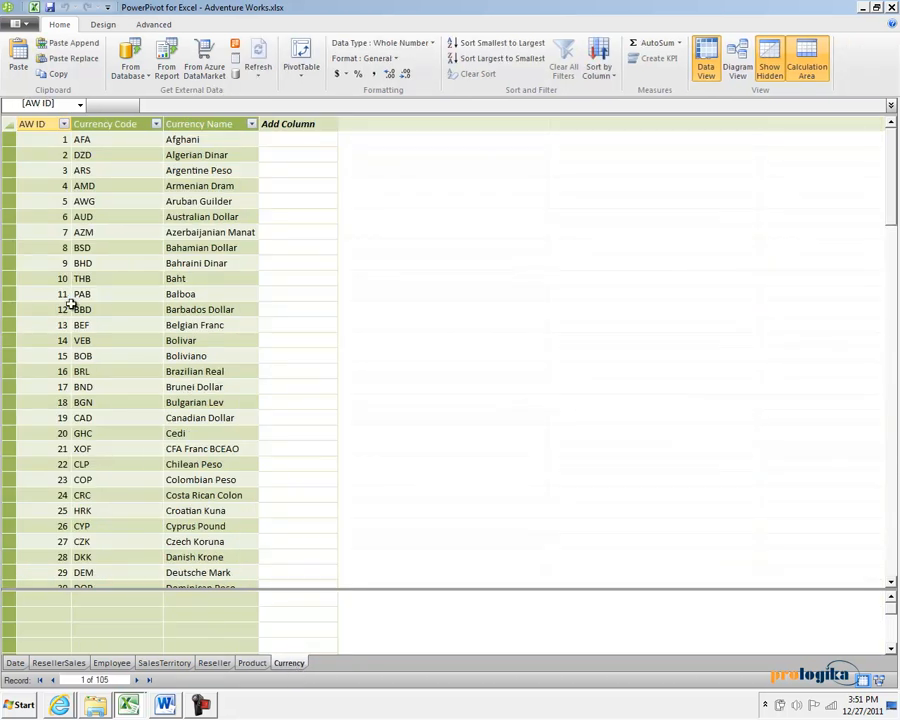
pyautogui.click(43, 123)
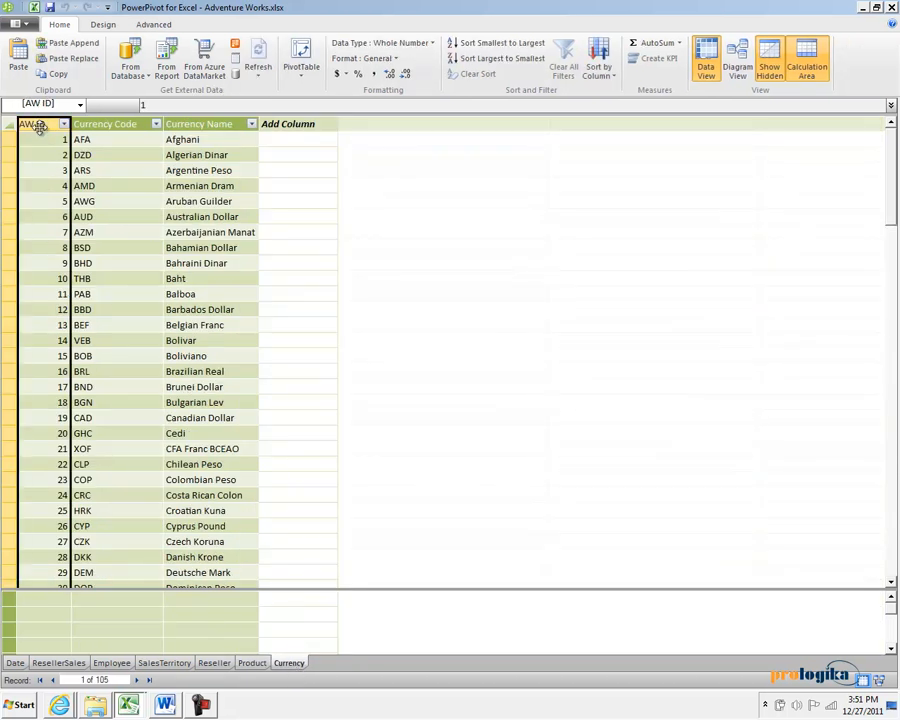
pyautogui.rightClick(43, 125)
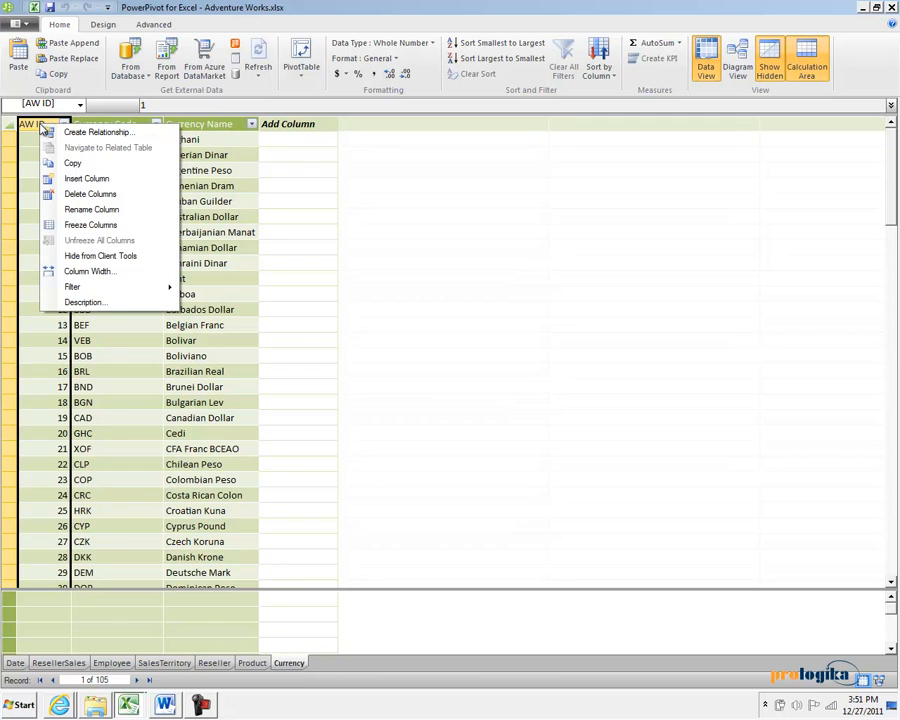
pyautogui.click(88, 256)
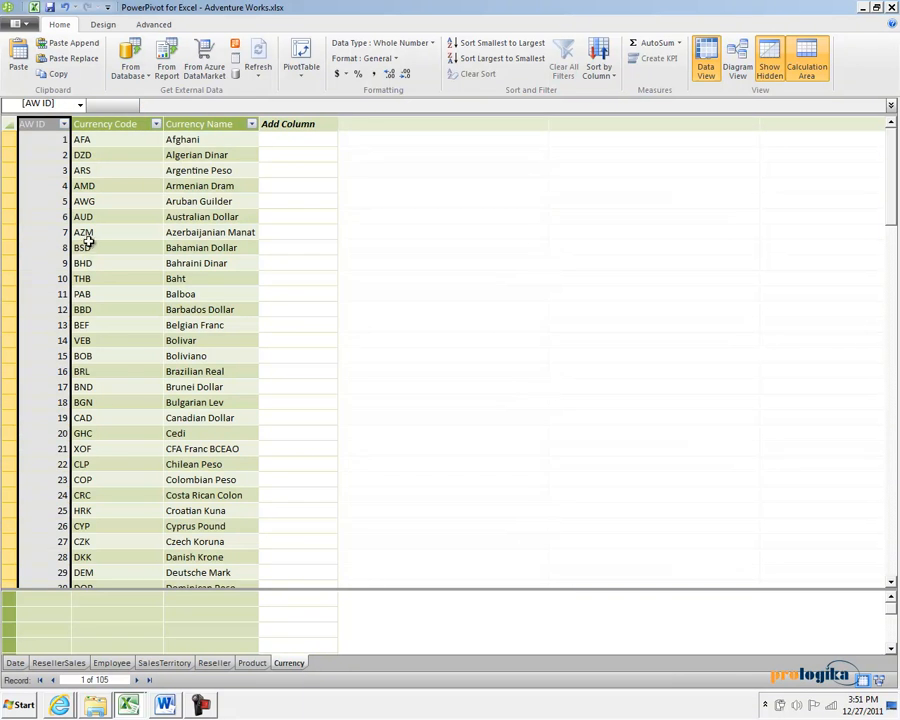
# Step: Remove the spaces from the Currency table's column names, making them CurrencyCode and CurrencyName
pyautogui.doubleClick(126, 123)
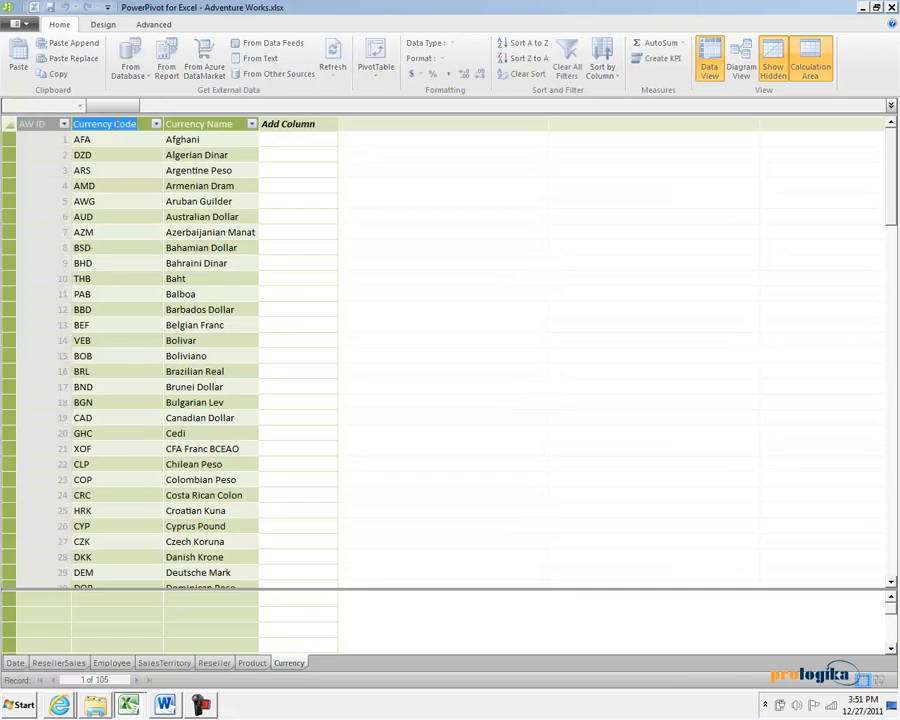
pyautogui.click(116, 124)
pyautogui.press('BackSpace')
pyautogui.click(210, 123)
pyautogui.doubleClick(210, 123)
pyautogui.click(210, 123)
pyautogui.press('BackSpace')
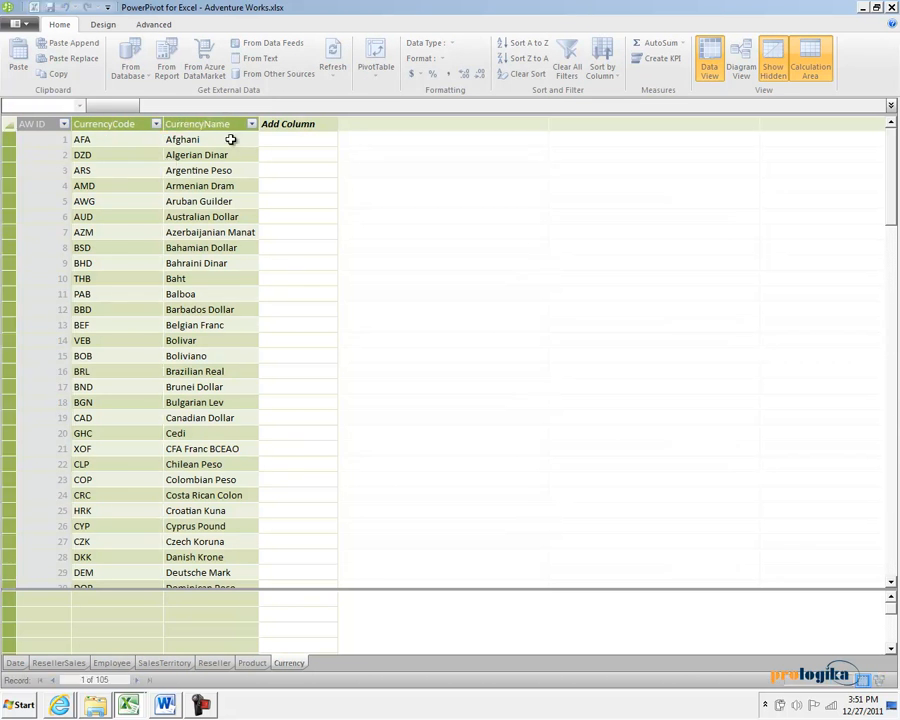
pyautogui.click(235, 139)
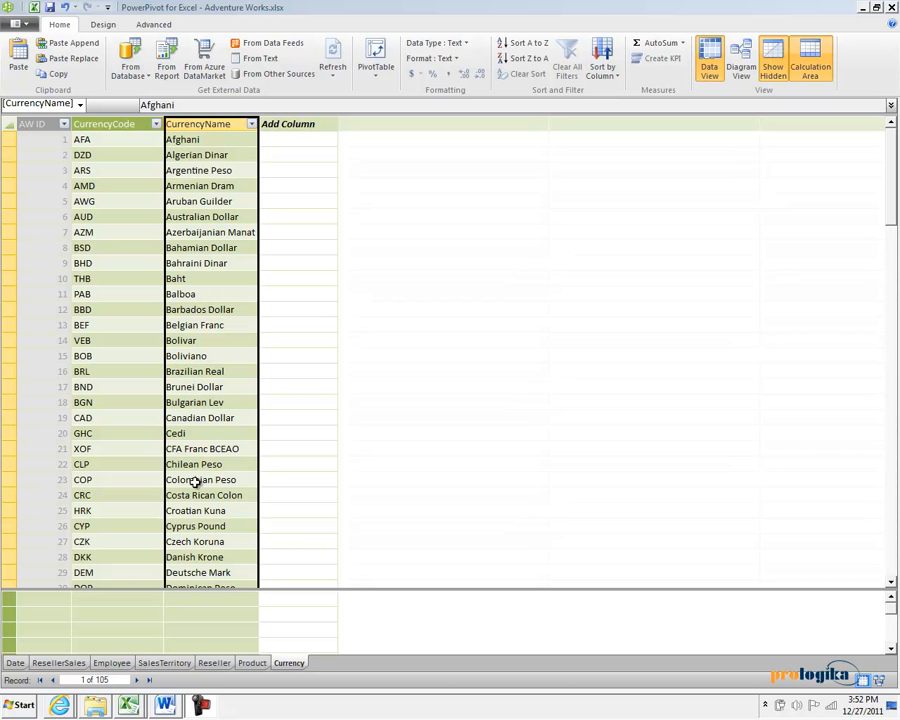
# Step: View the description dialog of the Currency table and close it without entering a description
pyautogui.rightClick(287, 664)
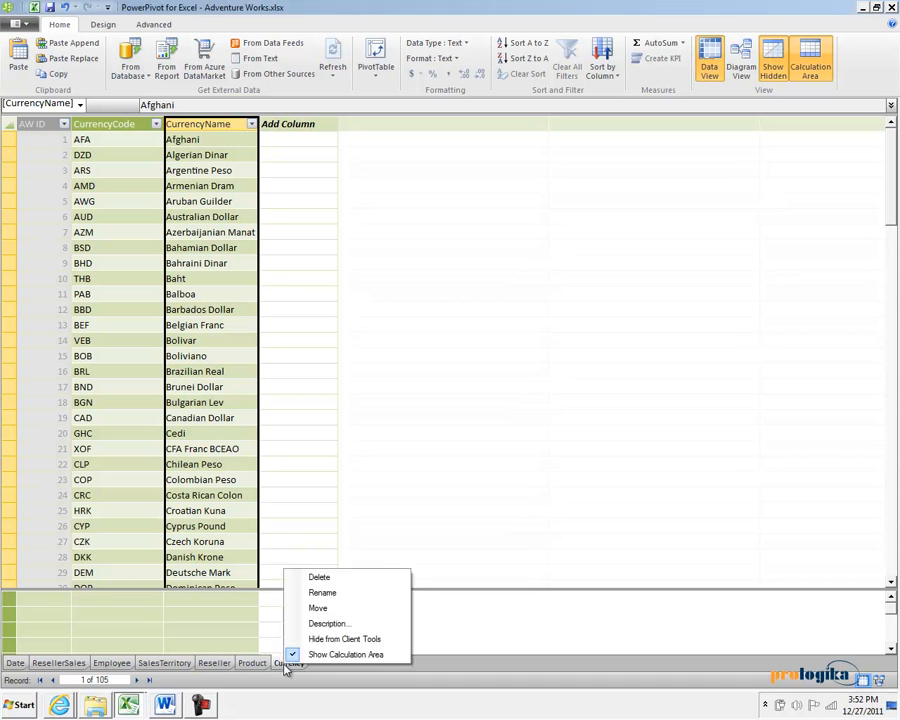
pyautogui.click(325, 624)
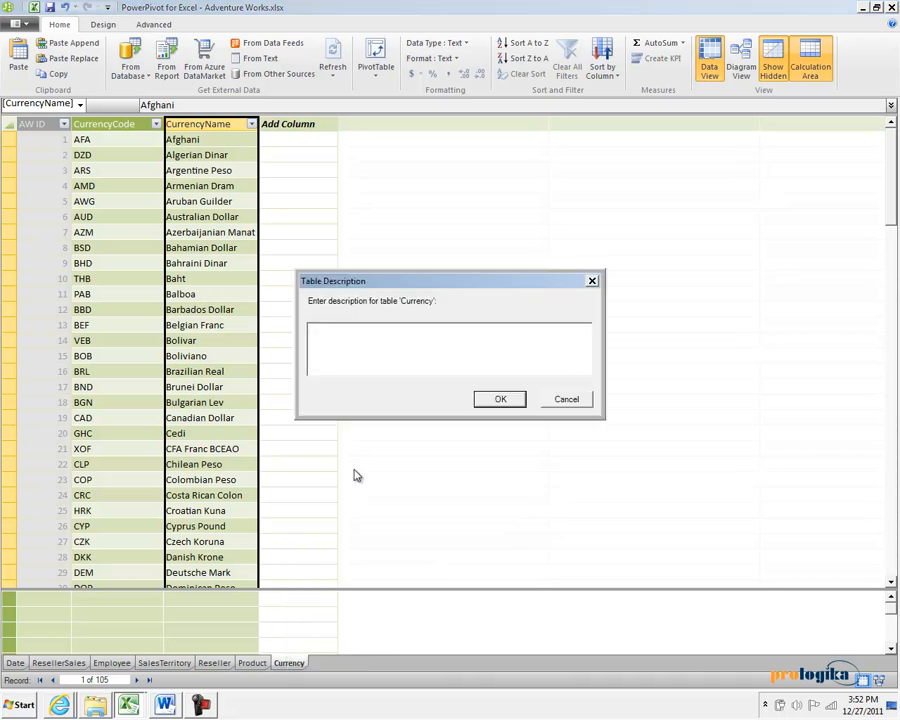
pyautogui.click(566, 400)
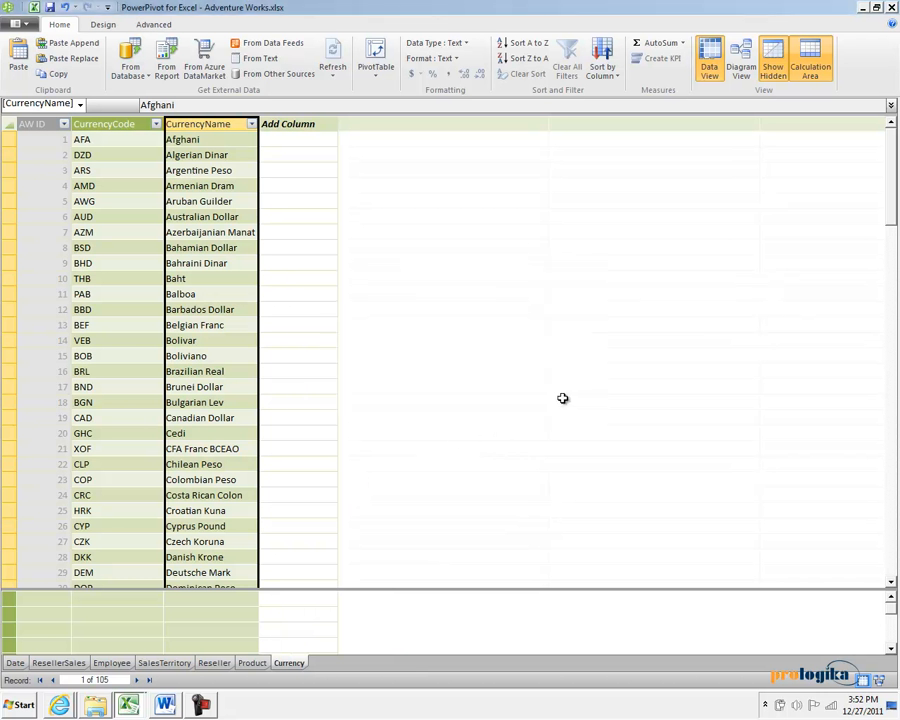
pyautogui.rightClick(204, 123)
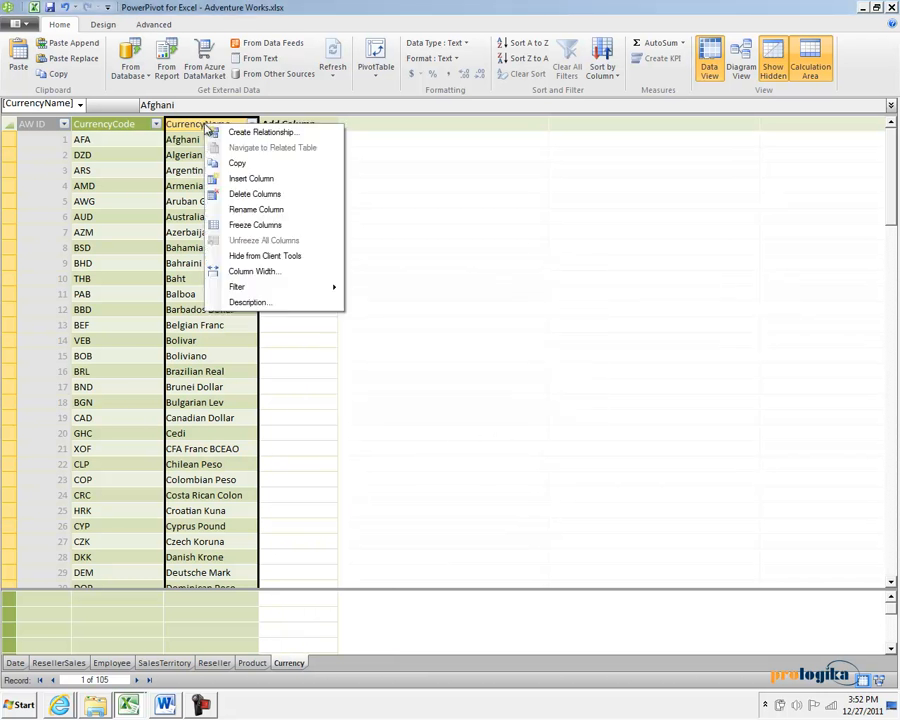
pyautogui.click(241, 195)
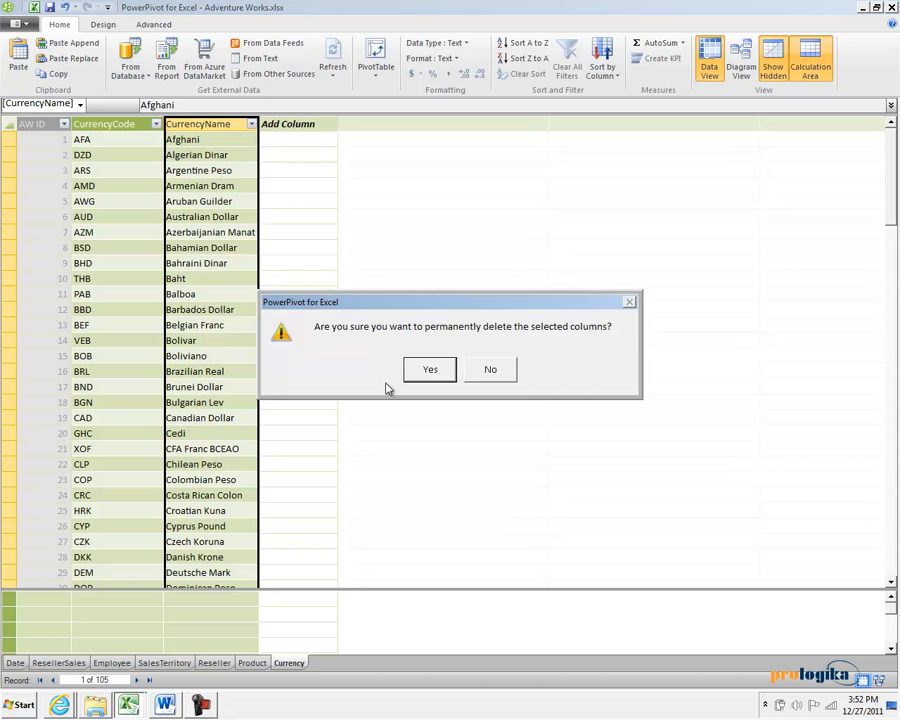
pyautogui.click(489, 369)
# Step: View the description dialog of the CurrencyName column and close it without entering a description
pyautogui.rightClick(226, 124)
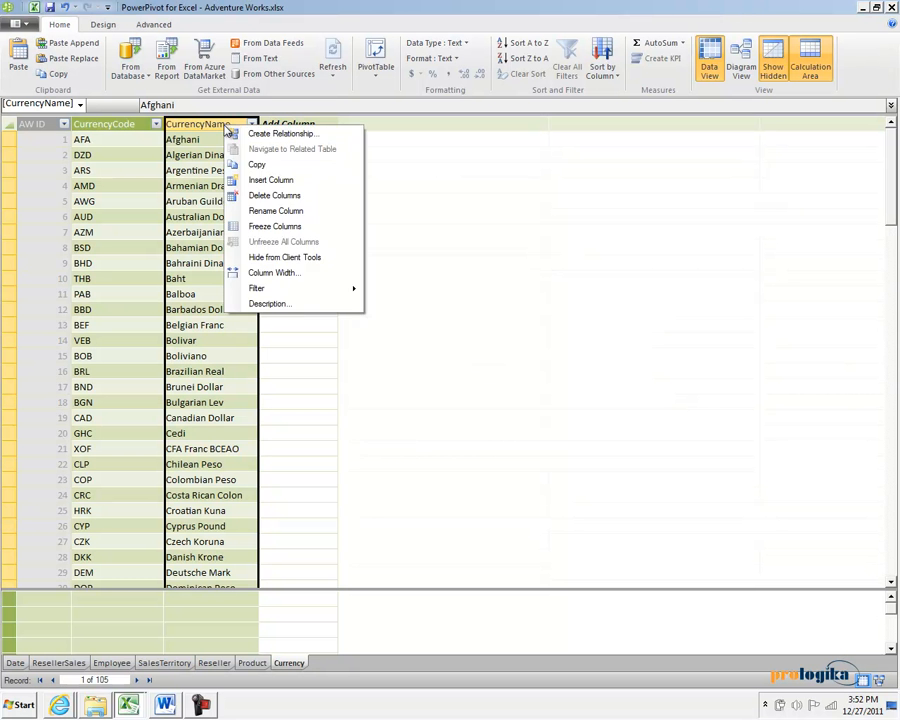
pyautogui.click(267, 304)
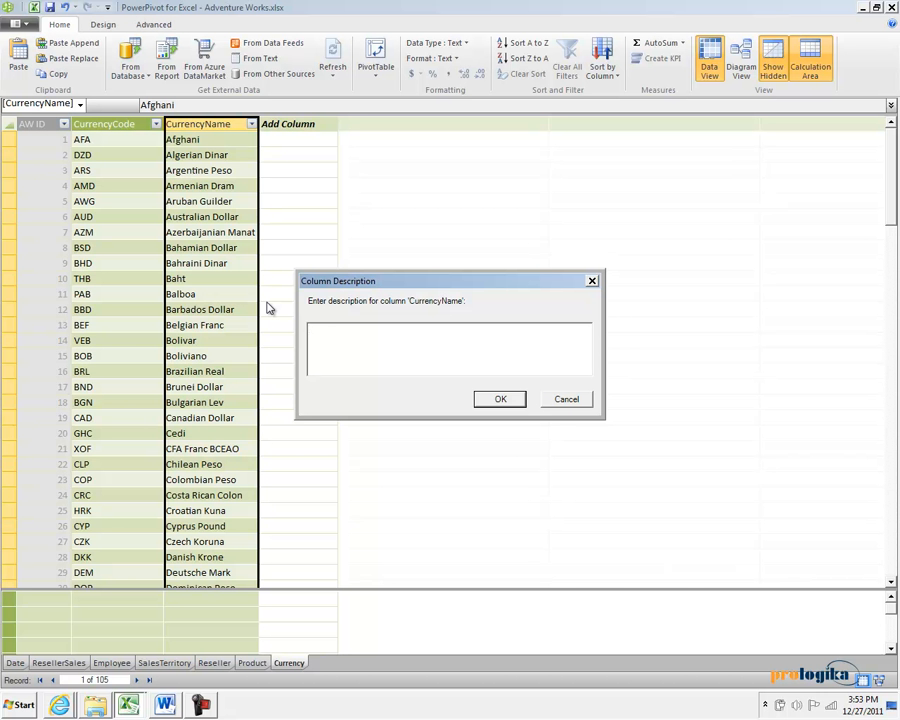
pyautogui.click(567, 400)
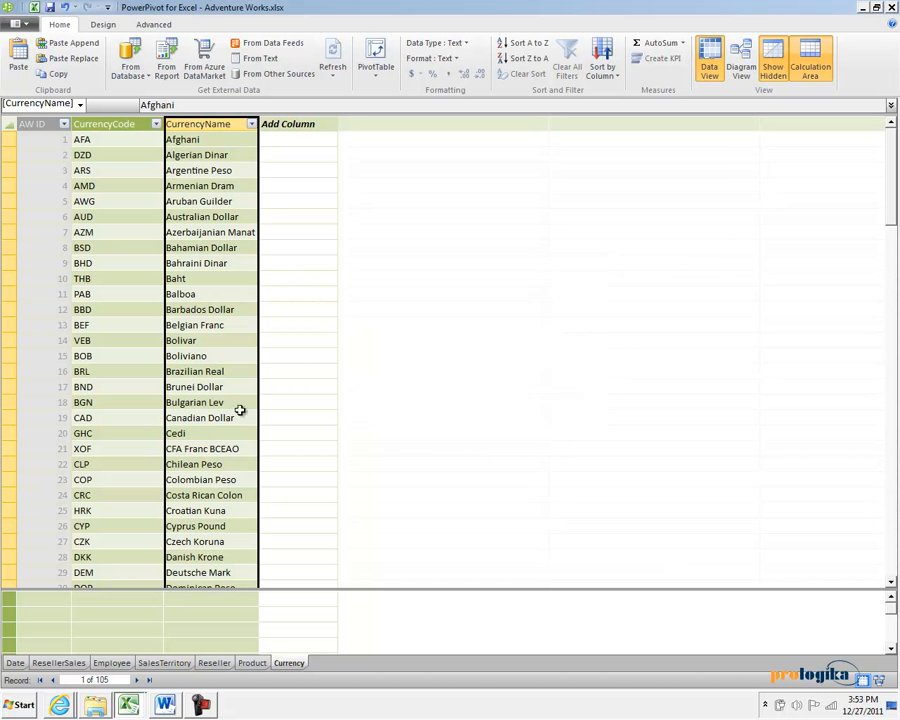